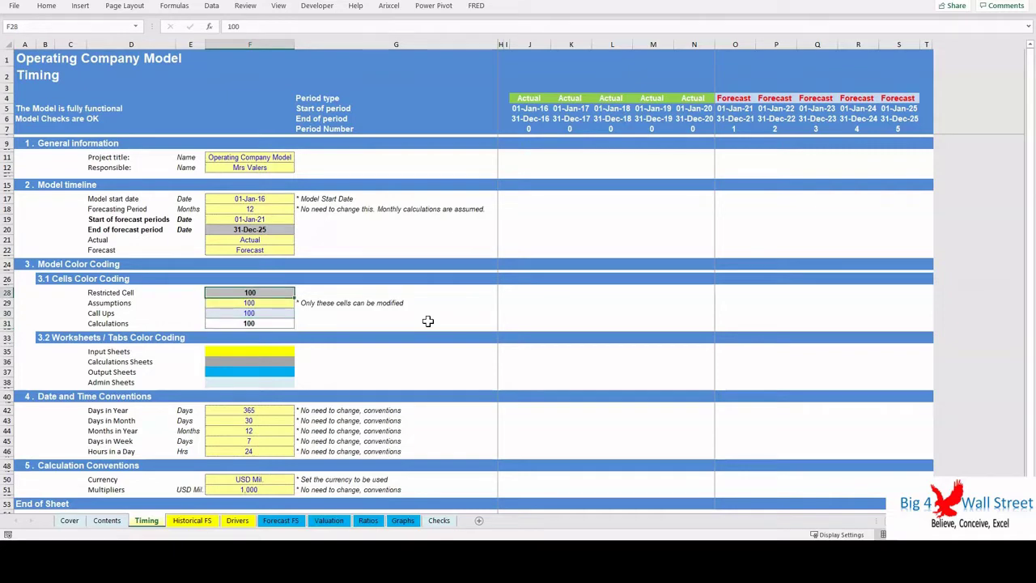
Review the cell and worksheet color codes in the Model Color Coding section of the Timing sheet.
key(Down)
key(Down)
key(Down)
key(Down)
key(Down)
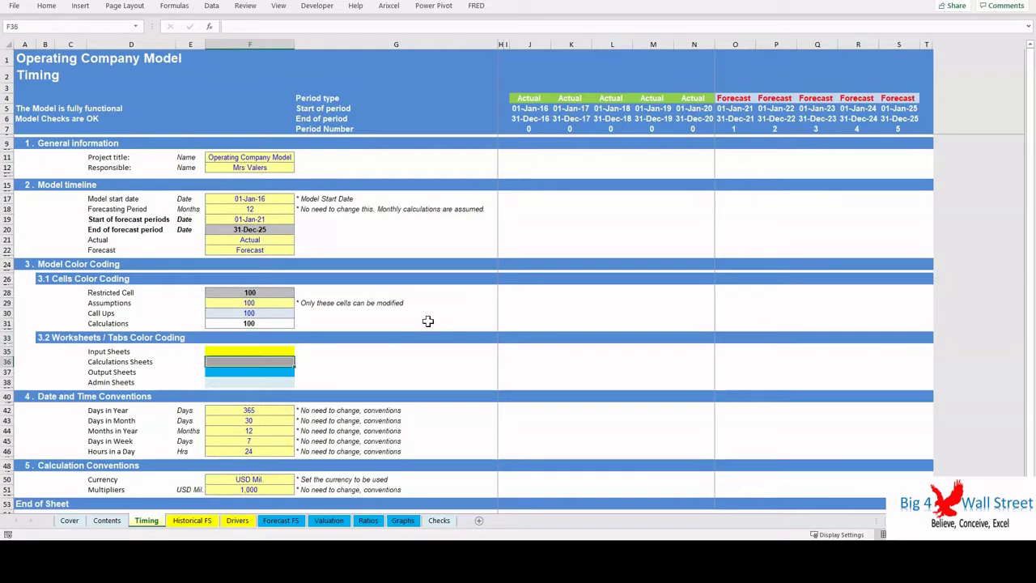
key(Down)
key(Down)
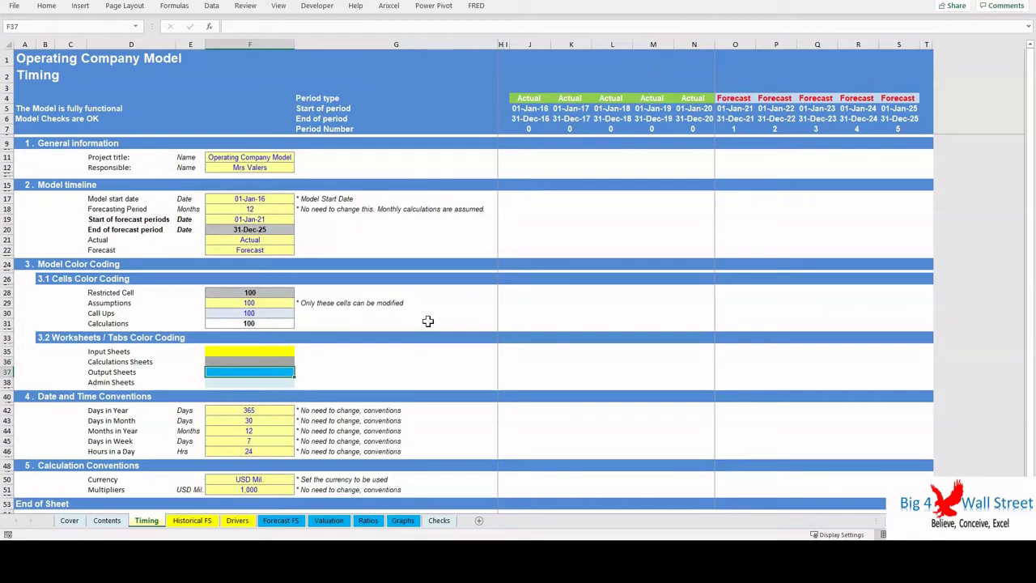
key(Down)
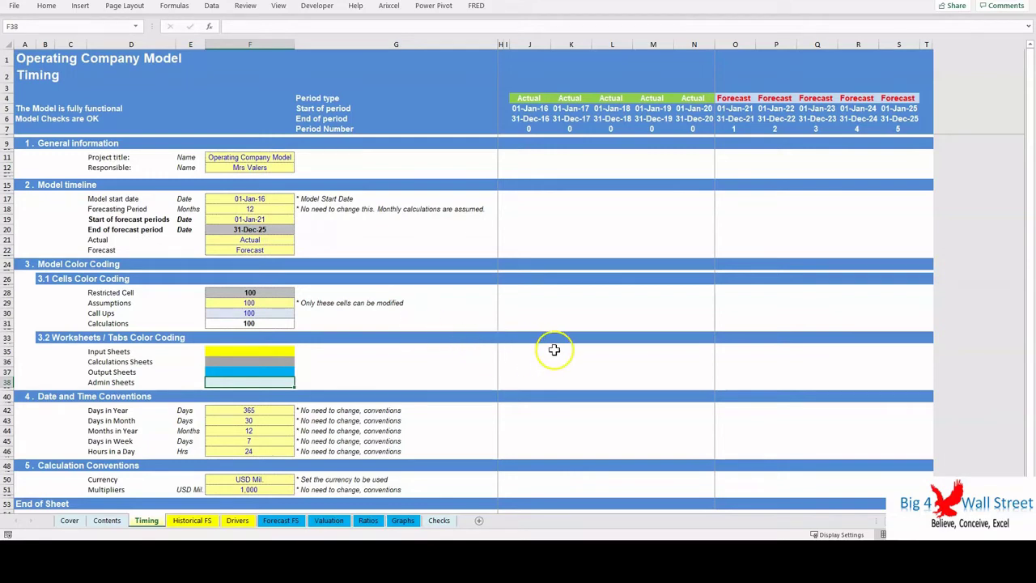
On the Historical FS sheet, set the 2017 revenues to 1,500 in the Profit & Loss Statement.
click(198, 521)
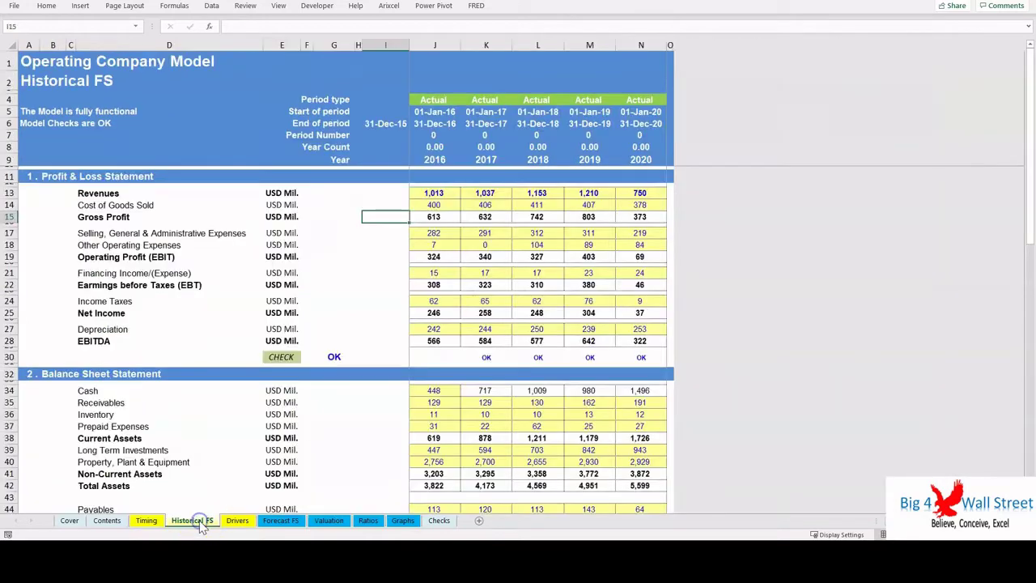
click(484, 195)
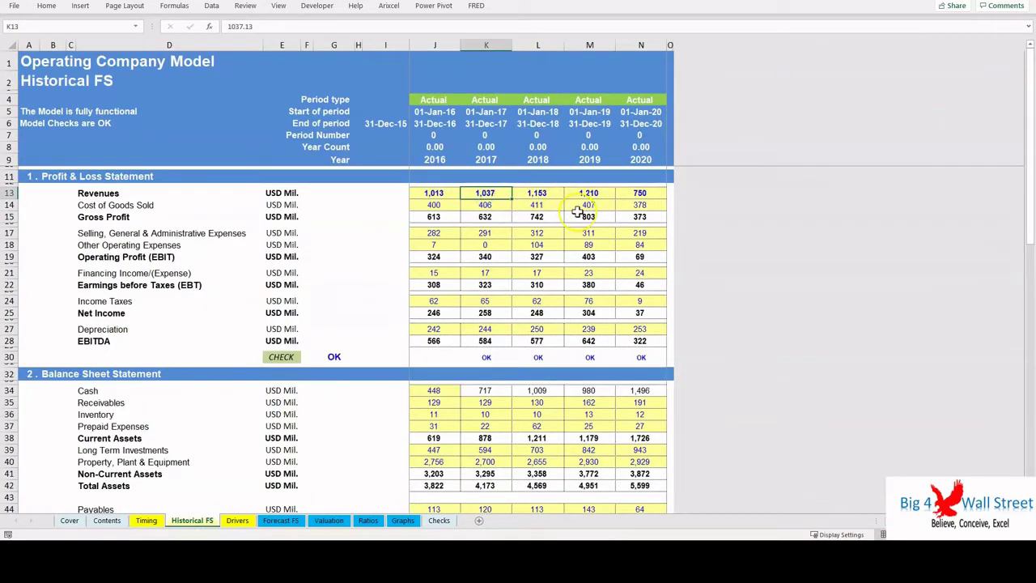
key(Return)
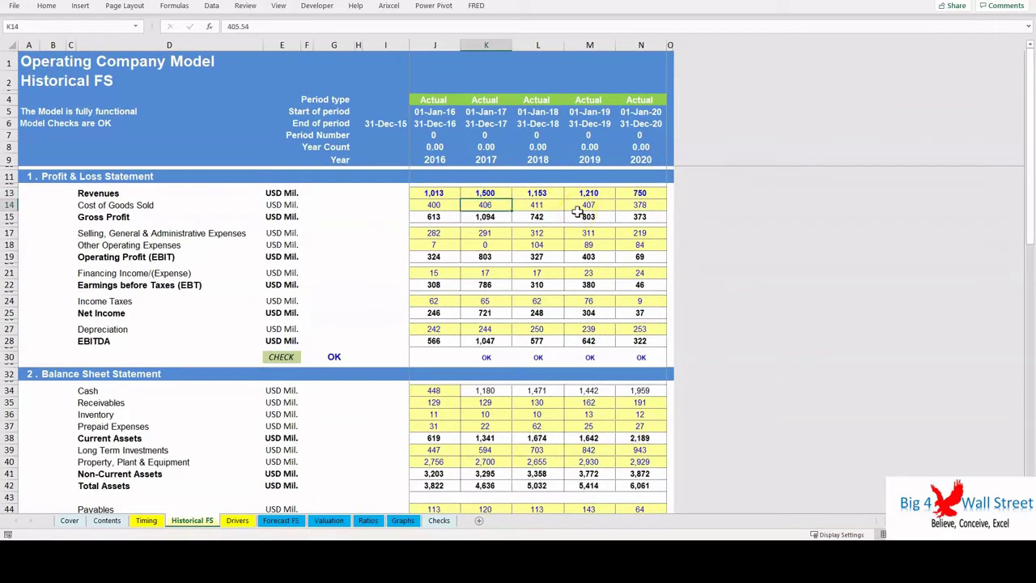
In the historical Balance Sheet Statement, set the 2017 inventory to 50 and the 2016 income taxes payable to 100.
scroll(462, 356, down, 4)
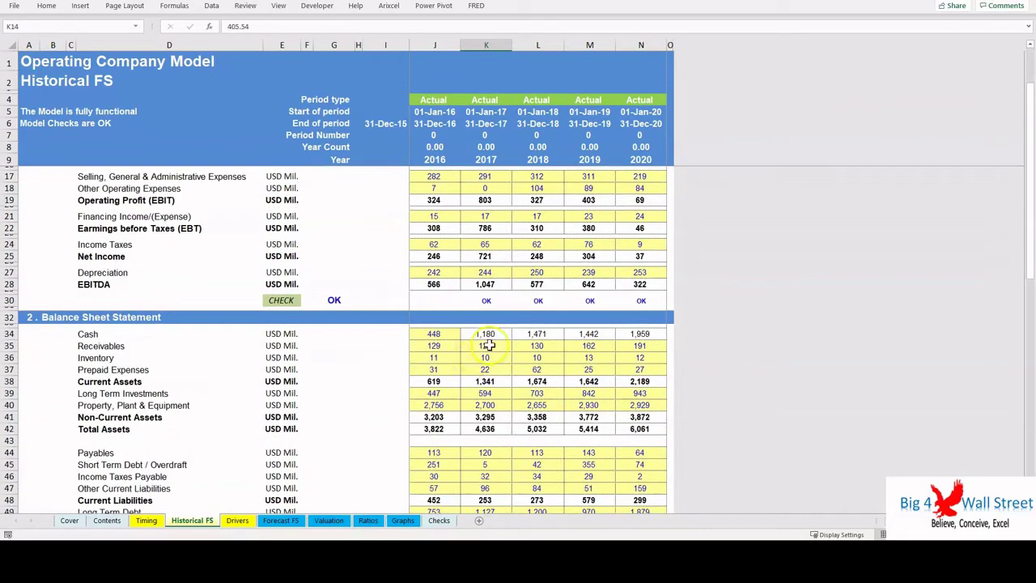
click(486, 299)
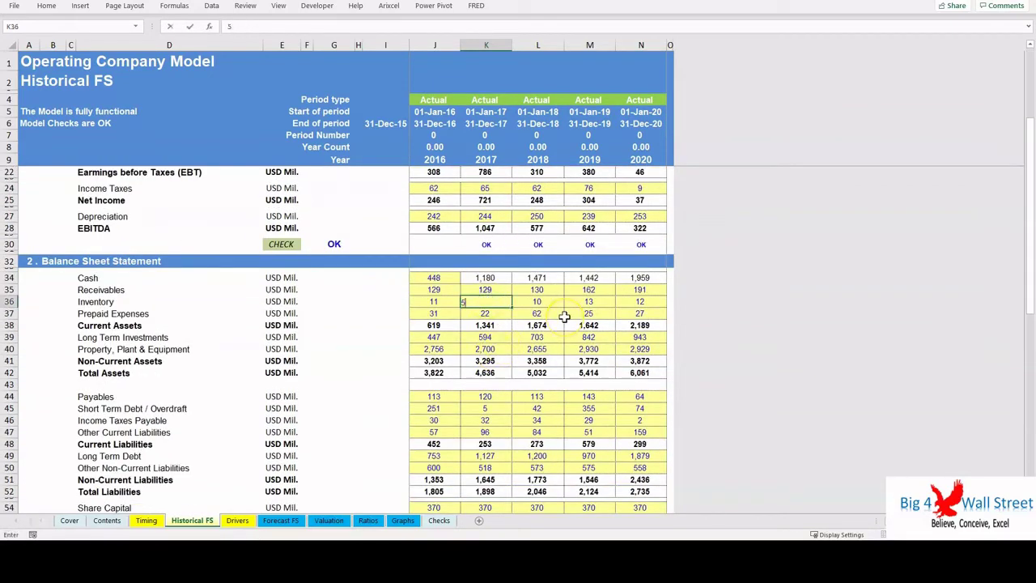
key(Return)
scroll(564, 317, down, 5)
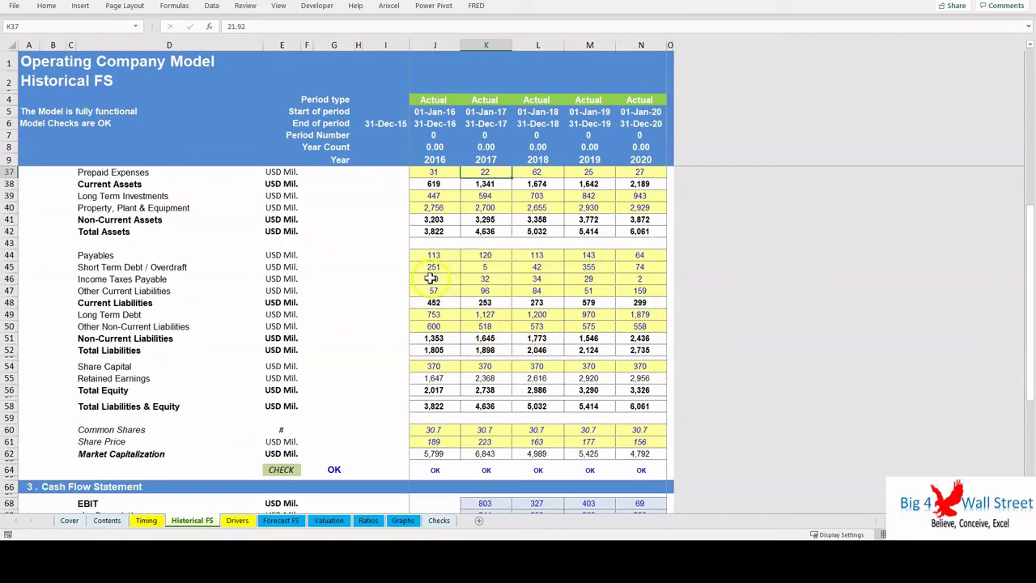
click(459, 281)
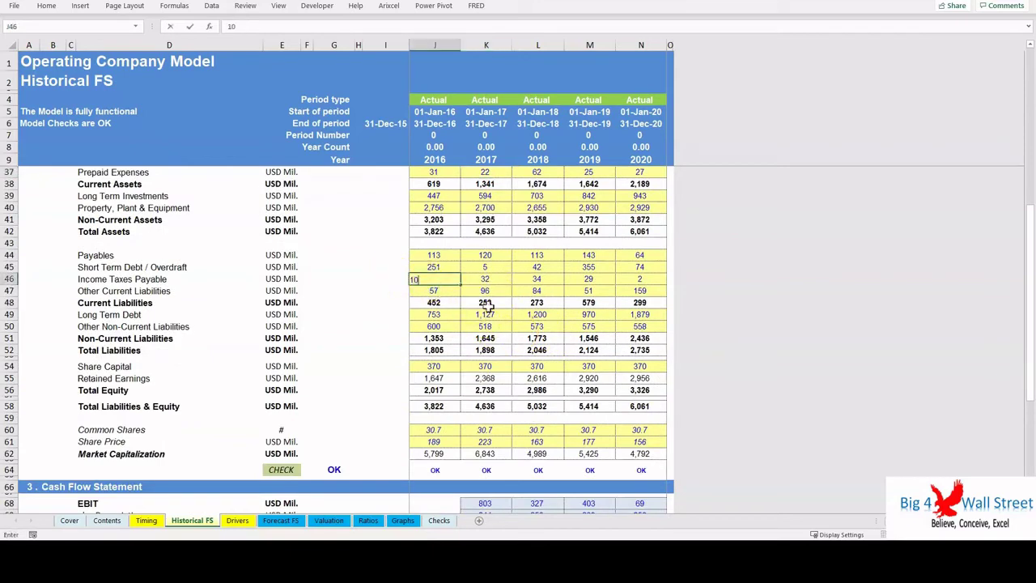
key(Return)
Look over the historical Cash Flow Statement and open the Drivers sheet.
scroll(501, 399, down, 4)
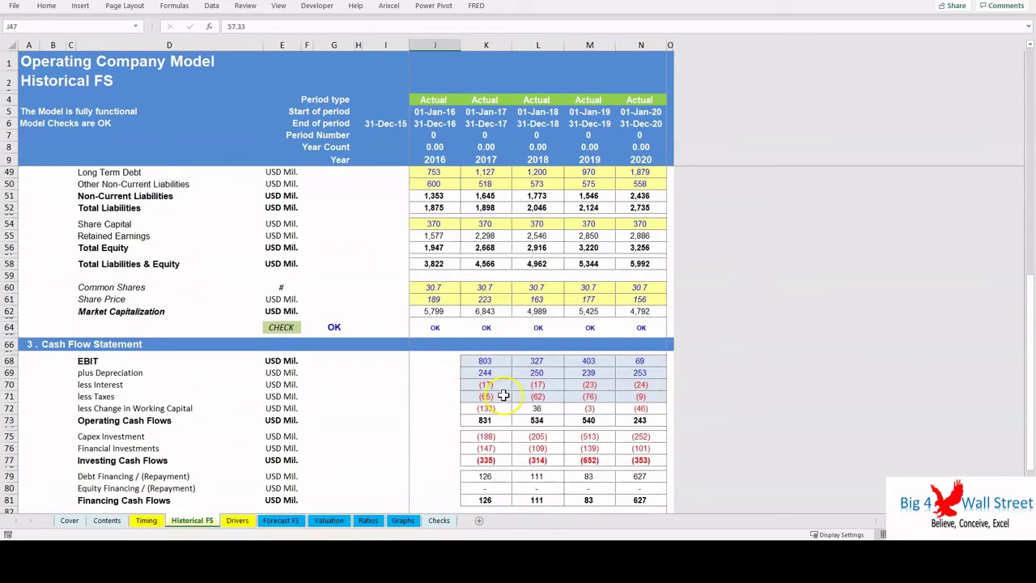
scroll(503, 394, up, 12)
click(238, 521)
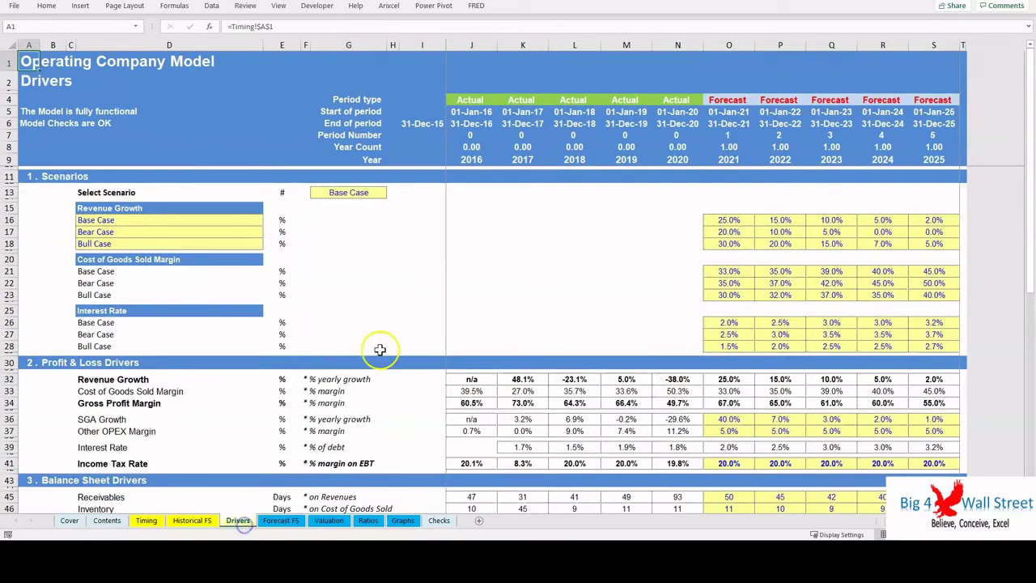
Switch the selected scenario to Bear Case and return it to Base Case.
click(389, 192)
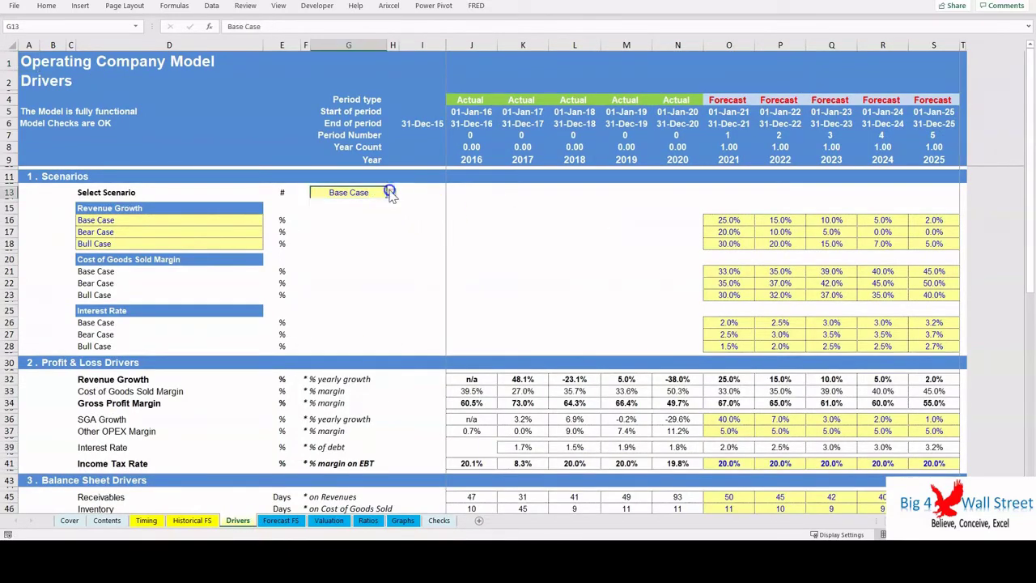
click(390, 193)
click(342, 212)
click(390, 193)
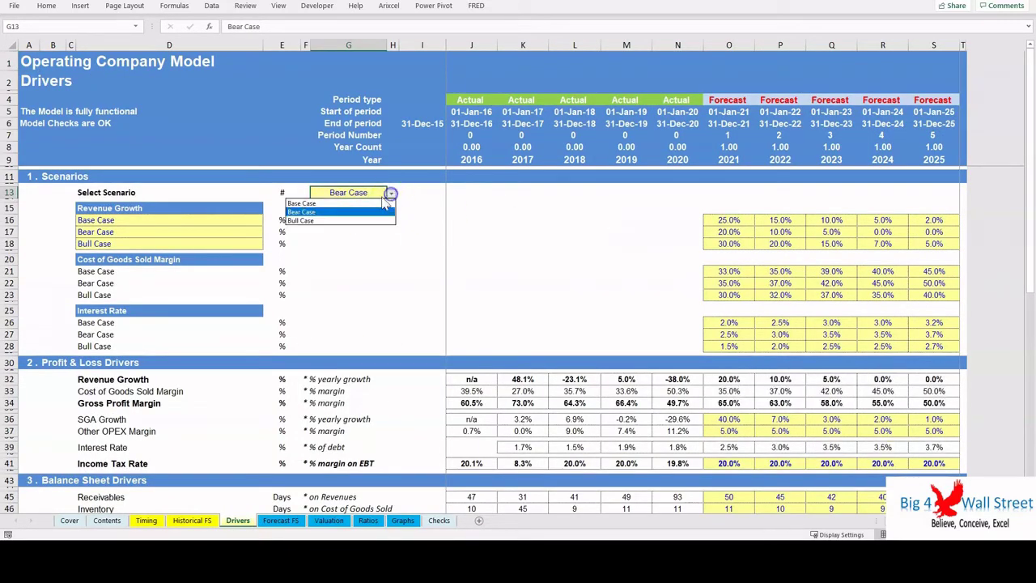
click(385, 203)
Look over the scenario assumptions and set the 2021 SGA growth to 30% in the Profit & Loss Drivers.
click(787, 274)
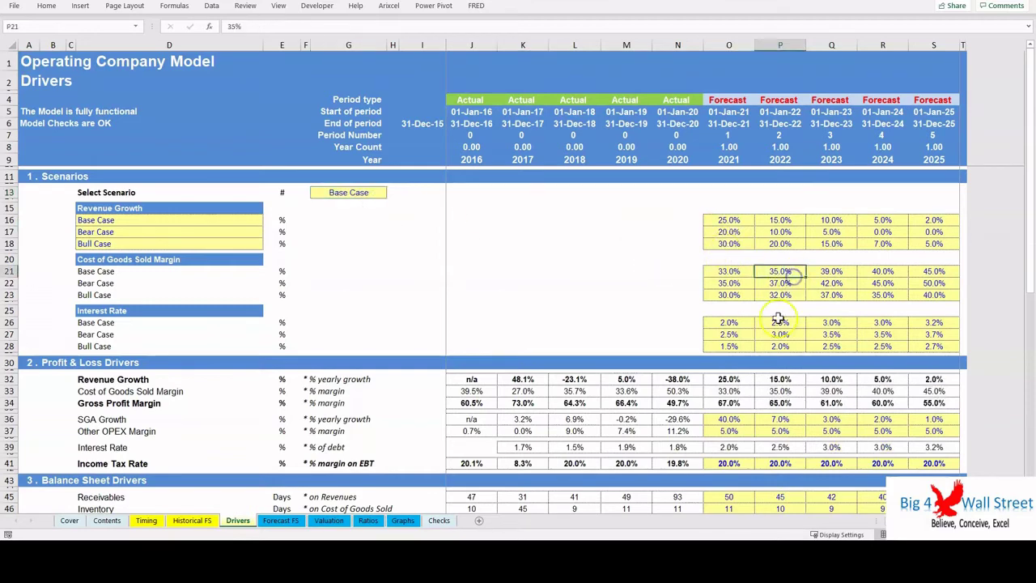
click(779, 331)
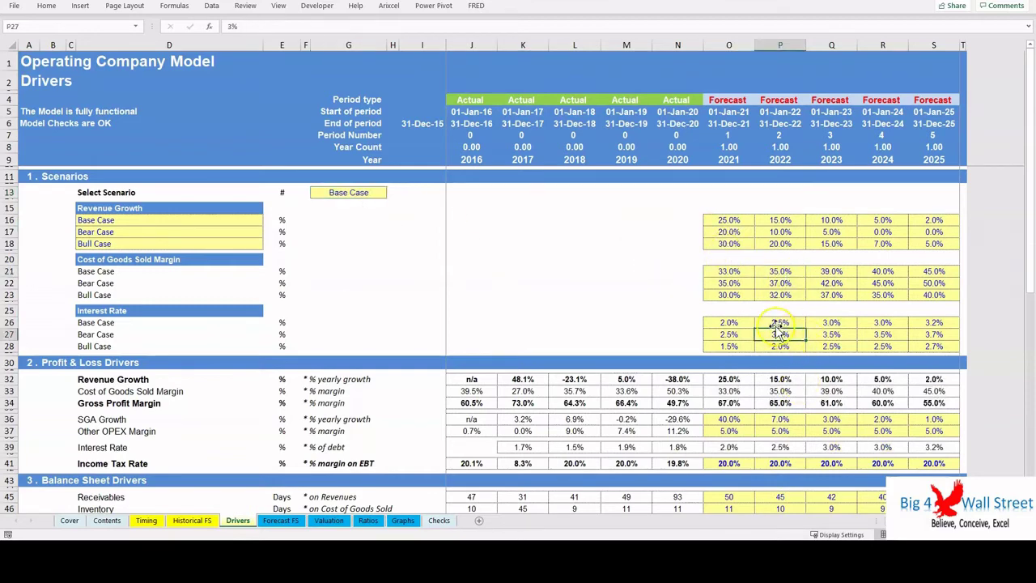
scroll(779, 332, down, 6)
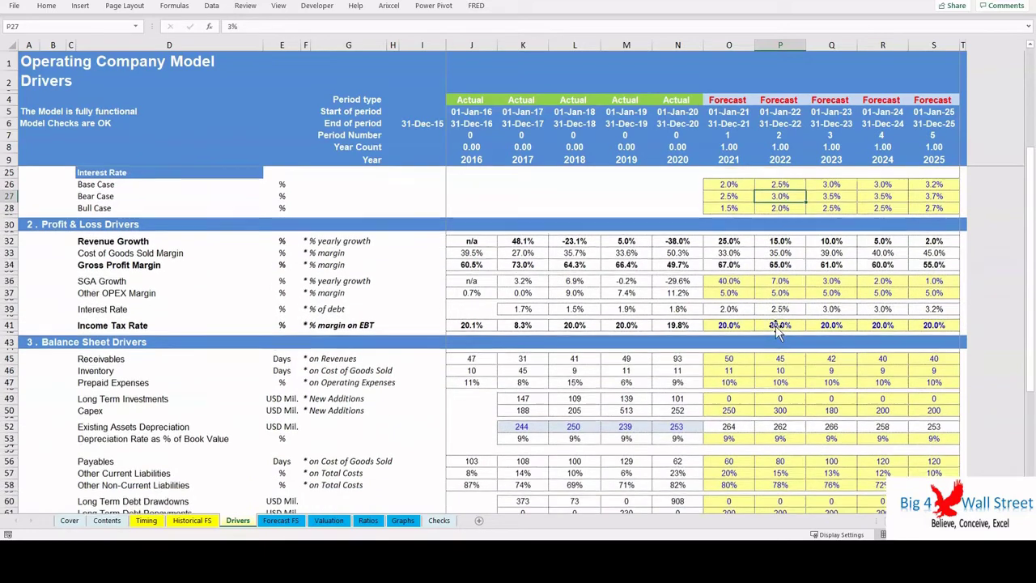
scroll(776, 323, down, 1)
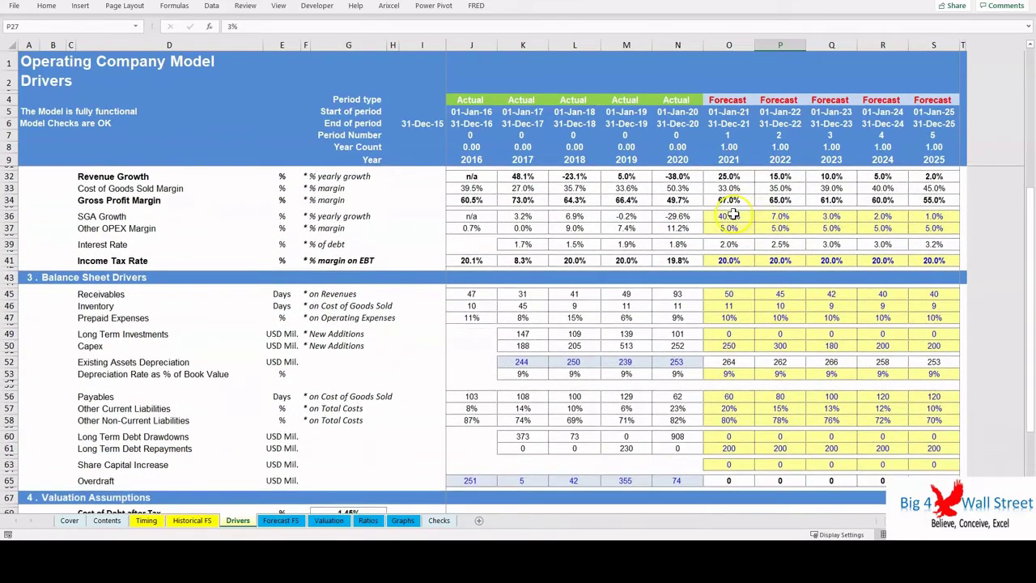
click(729, 217)
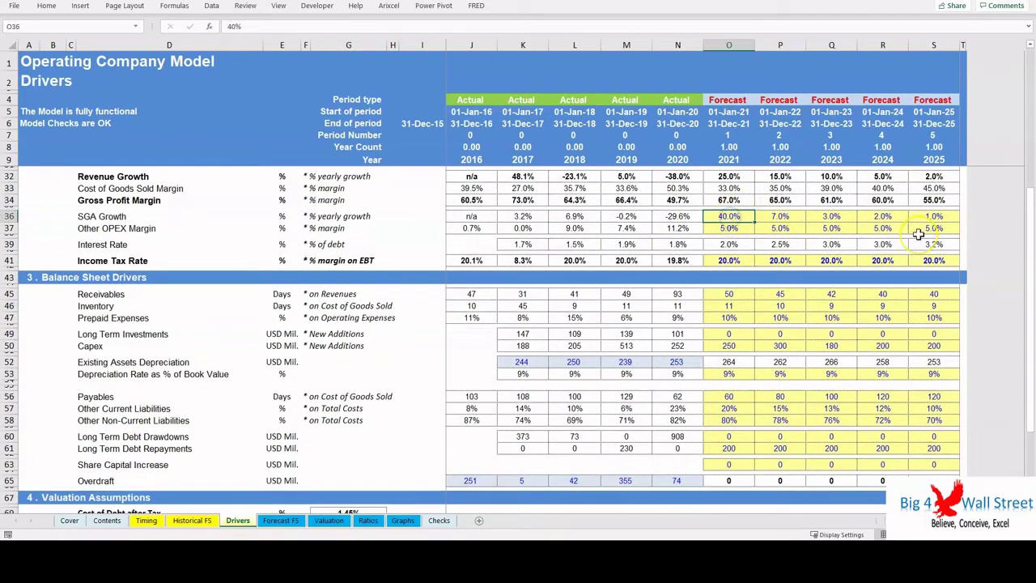
text(30)
key(Return)
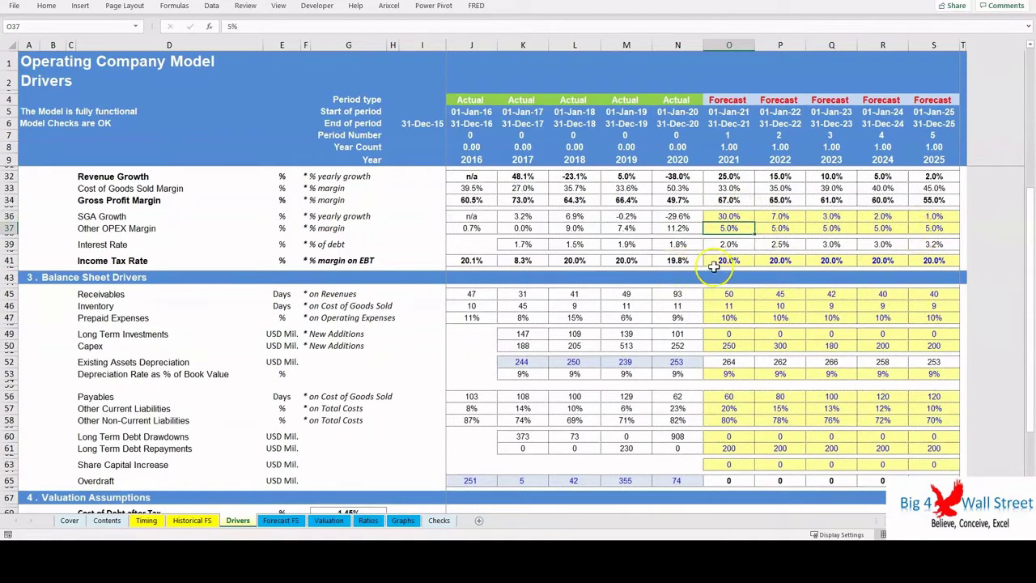
Set the 2021 receivables days to 60 in the Balance Sheet Drivers.
scroll(766, 274, down, 1)
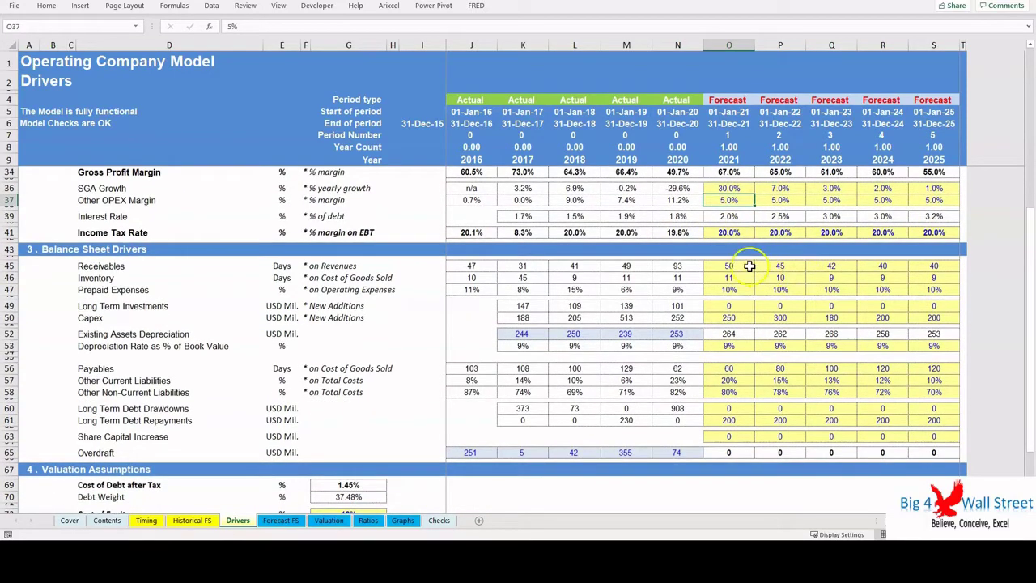
scroll(738, 256, down, 3)
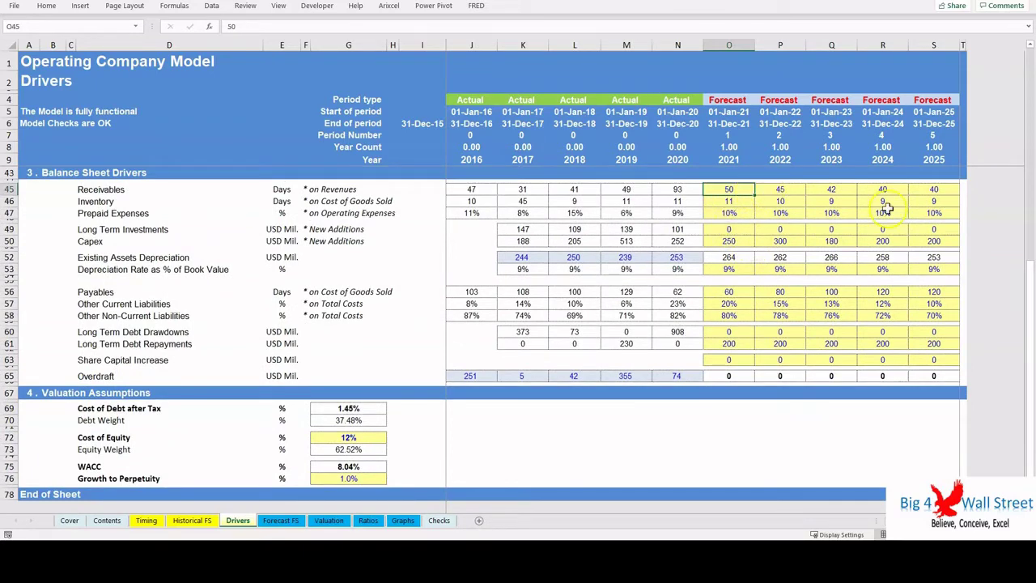
text(0)
key(Return)
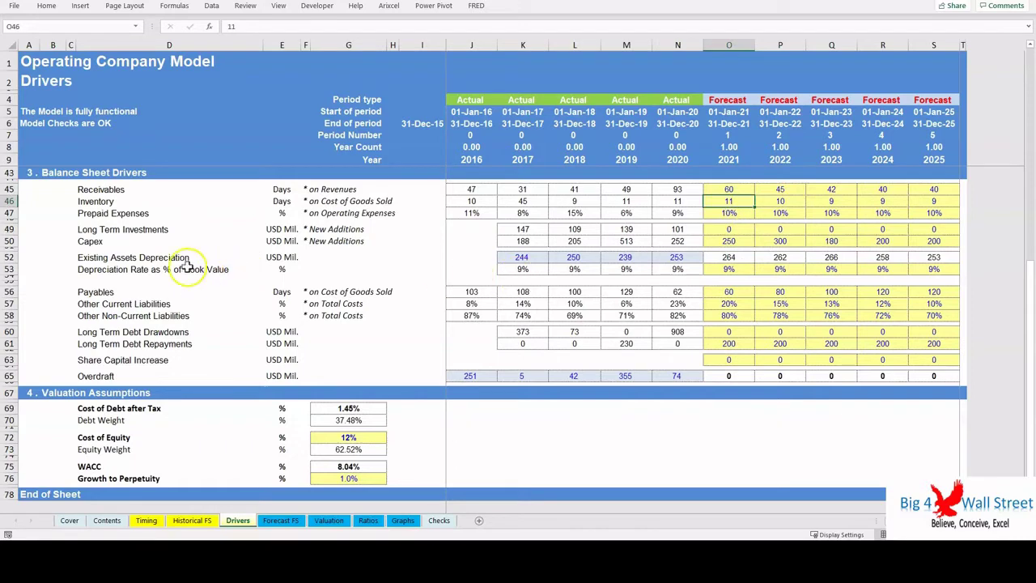
Examine the remaining forecast balance sheet drivers, including investments, capex, depreciation rate, liabilities, long-term debt and share capital increase.
key(Return)
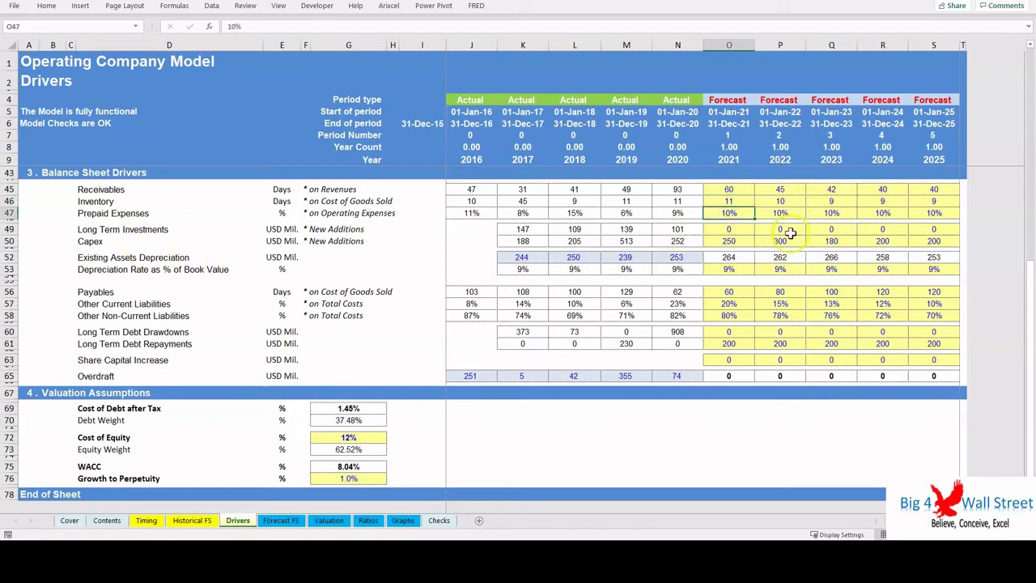
click(729, 231)
click(732, 241)
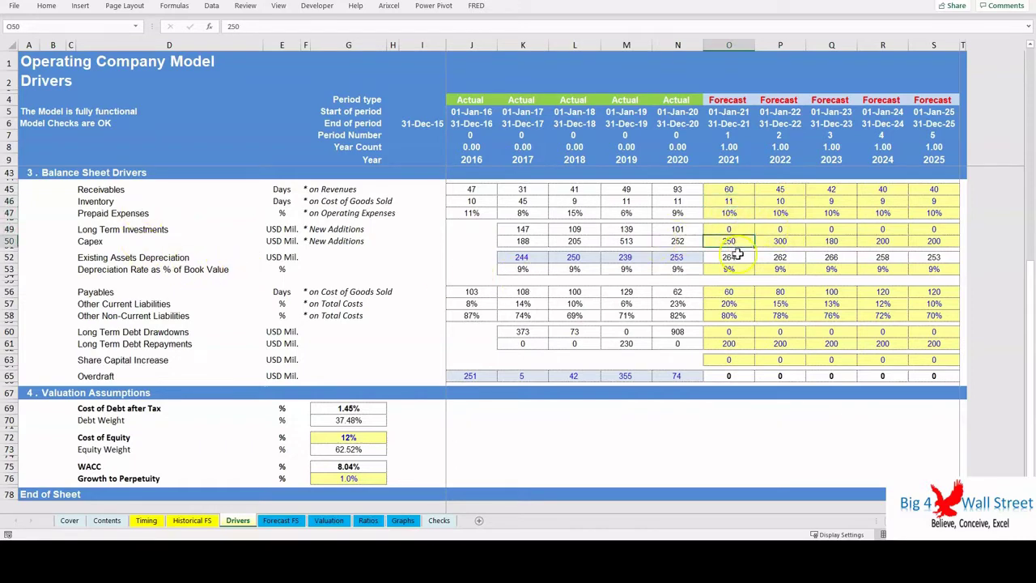
drag(733, 268, 913, 269)
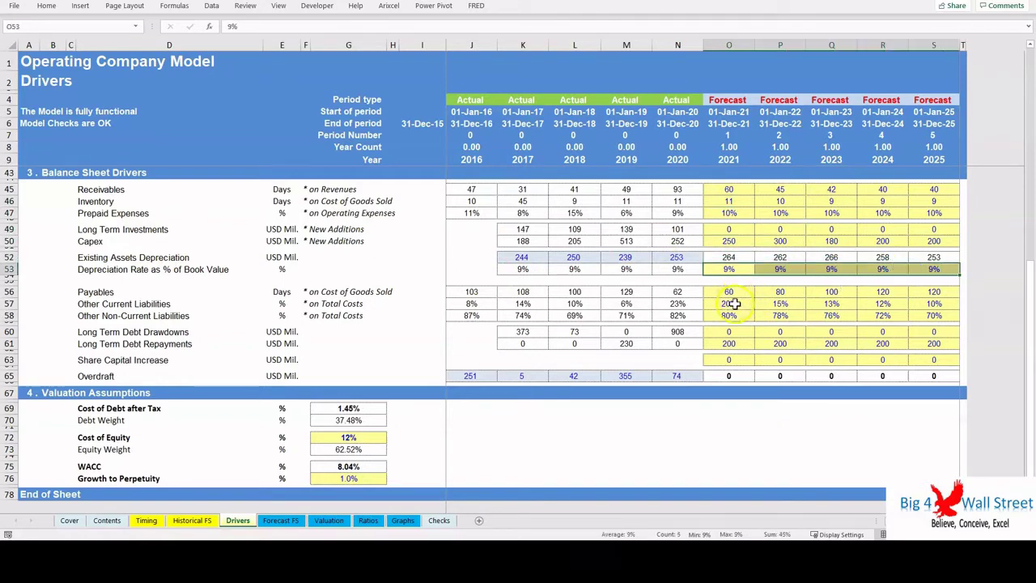
drag(734, 328, 954, 339)
drag(726, 304, 923, 312)
drag(706, 359, 967, 361)
click(673, 419)
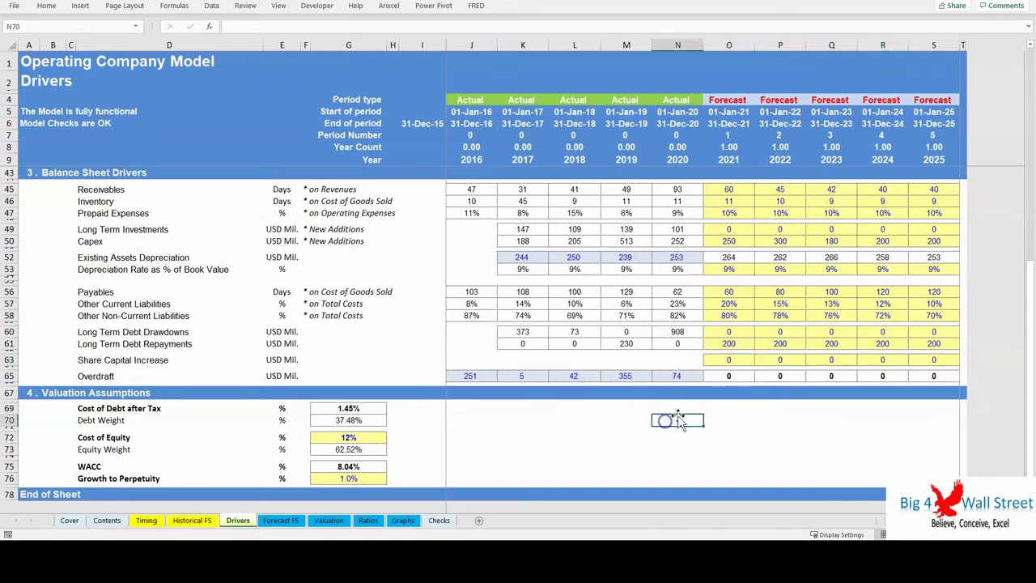
Examine the Valuation Assumptions, including the cost of equity, and look back over the drivers up to the Scenarios section.
click(370, 437)
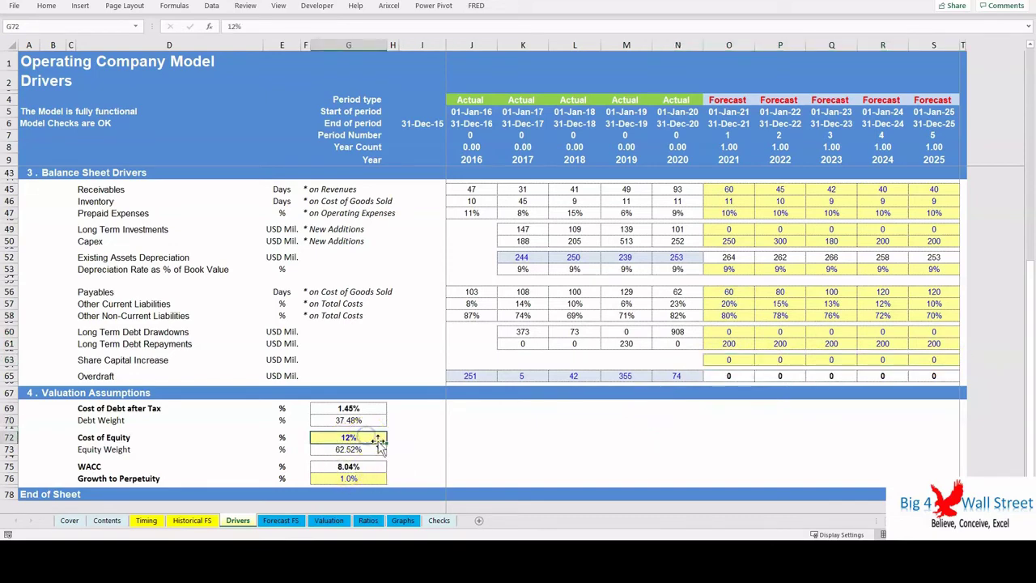
click(532, 457)
scroll(551, 423, up, 3)
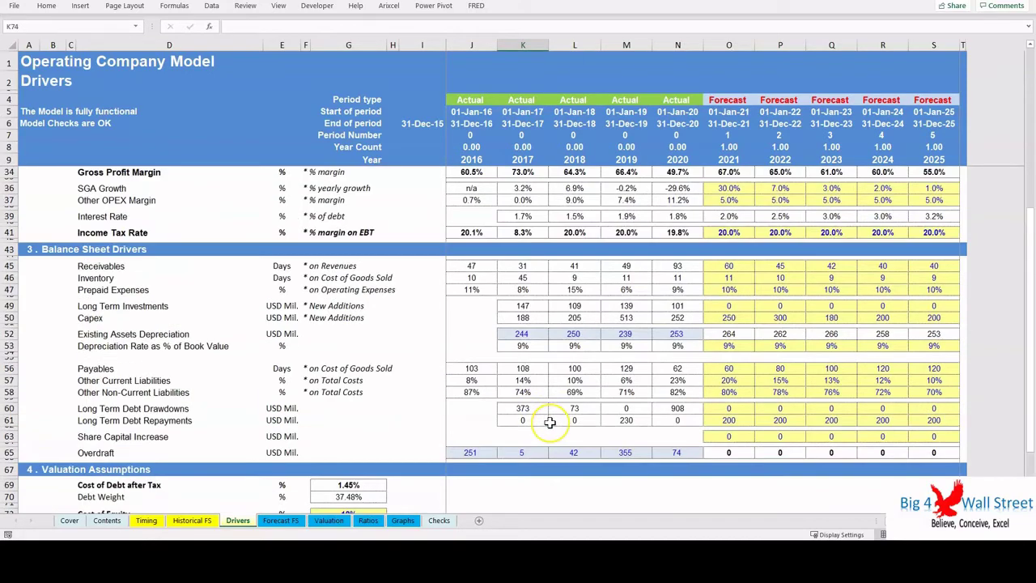
scroll(550, 422, down, 2)
scroll(550, 422, down, 1)
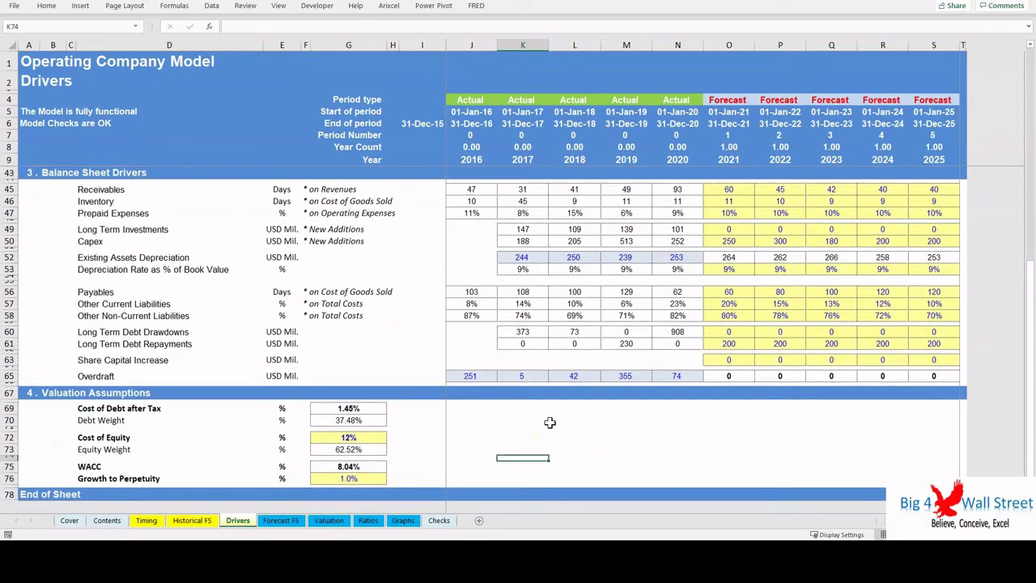
scroll(549, 423, up, 1)
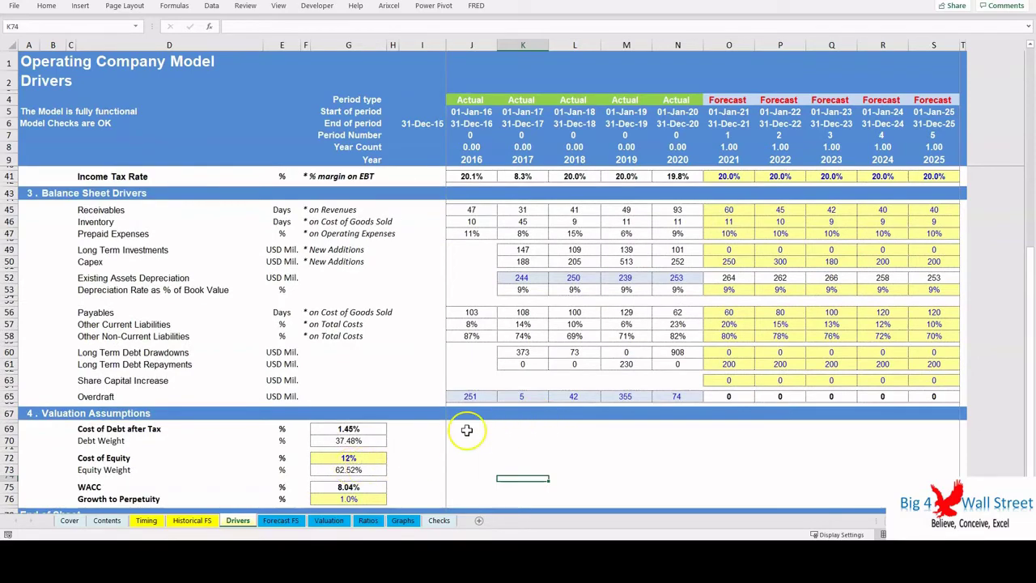
scroll(466, 430, up, 6)
scroll(467, 430, up, 2)
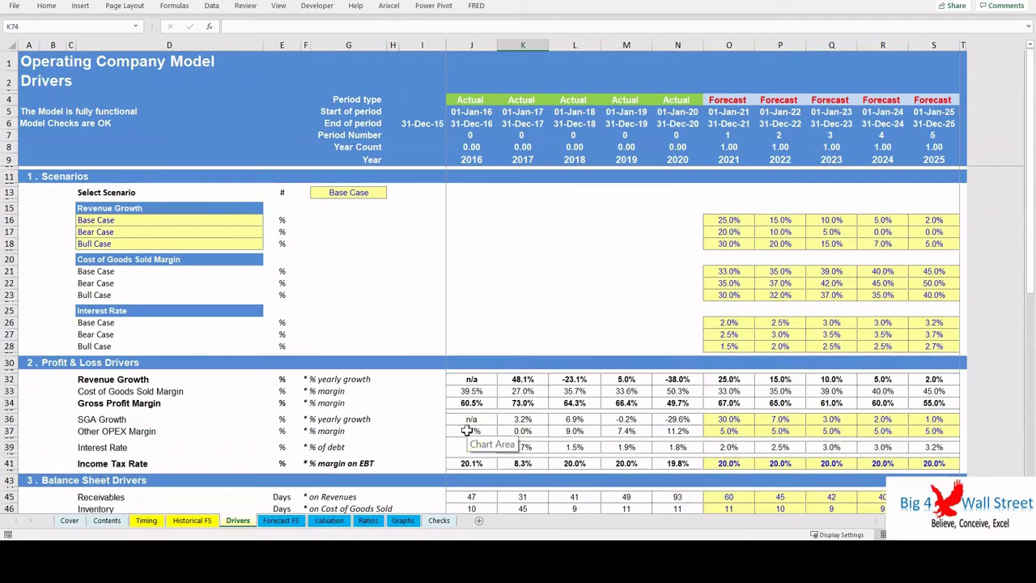
Open the Forecast FS sheet and highlight the whole Profit & Loss Statement through EBITDA to review it.
click(284, 521)
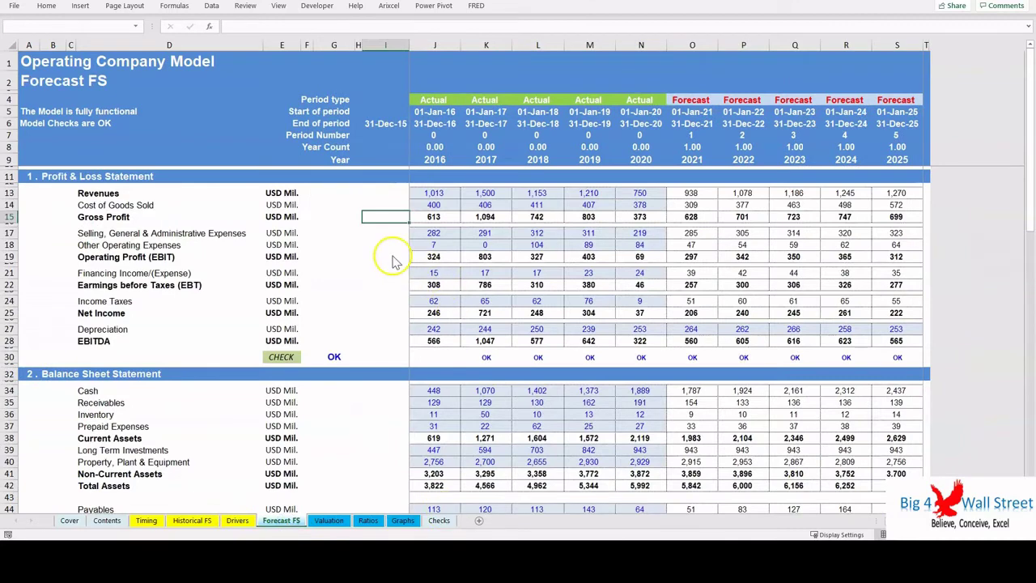
click(352, 273)
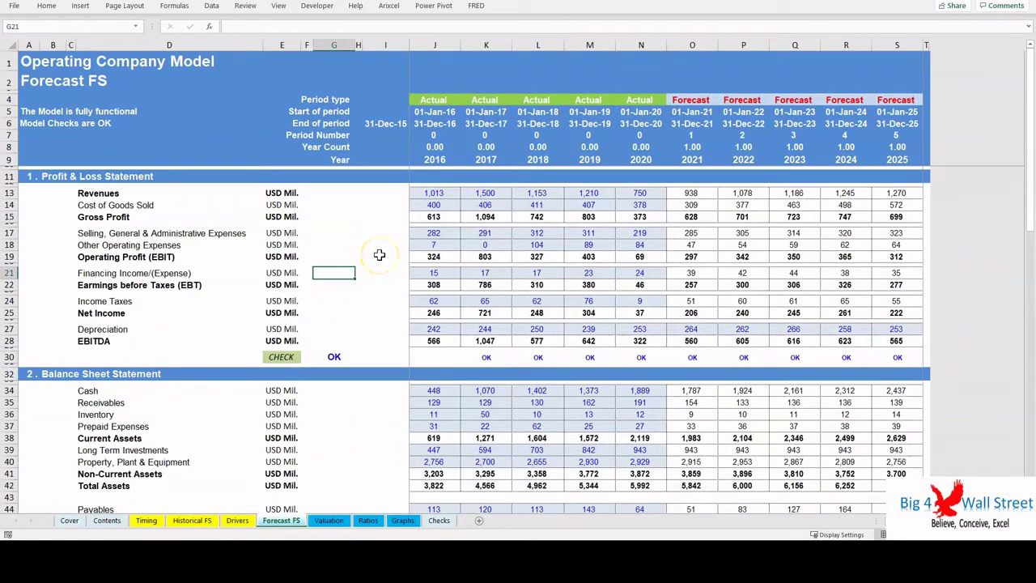
click(31, 180)
drag(31, 180, 904, 343)
scroll(331, 349, down, 4)
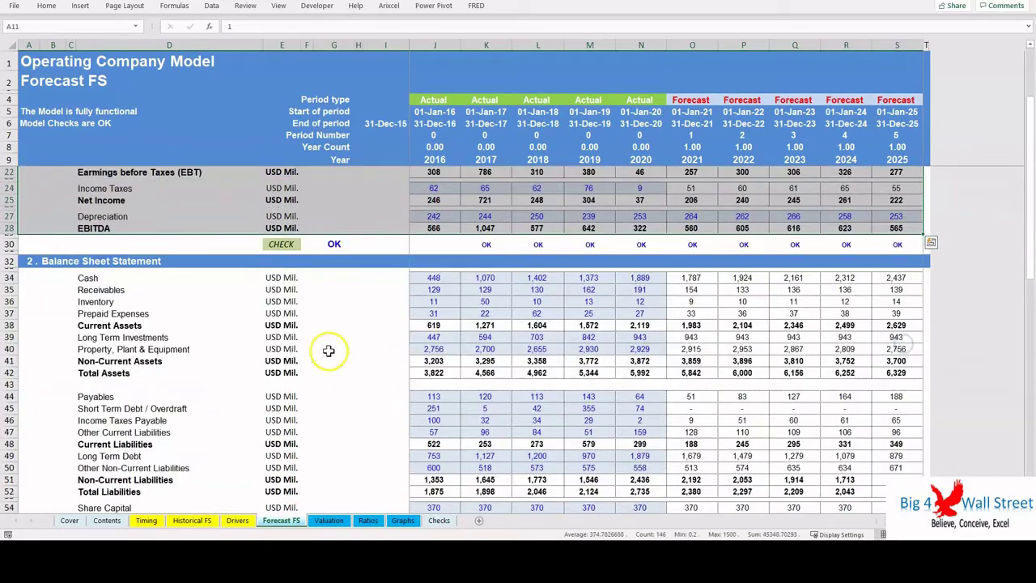
Review the Balance Sheet Statement and Cash Flow Statement sections of the Forecast FS sheet.
click(105, 266)
scroll(81, 279, down, 13)
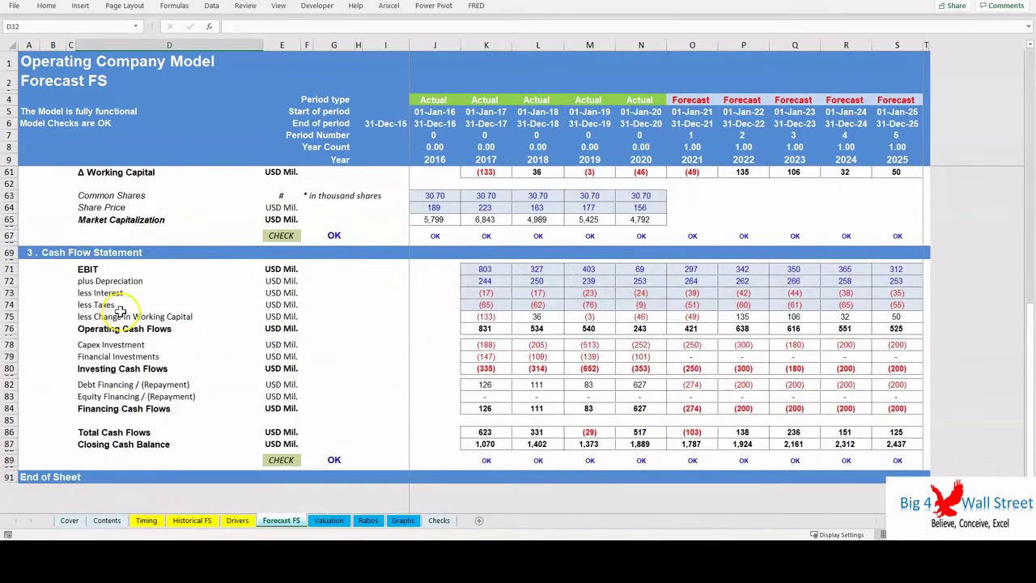
click(53, 260)
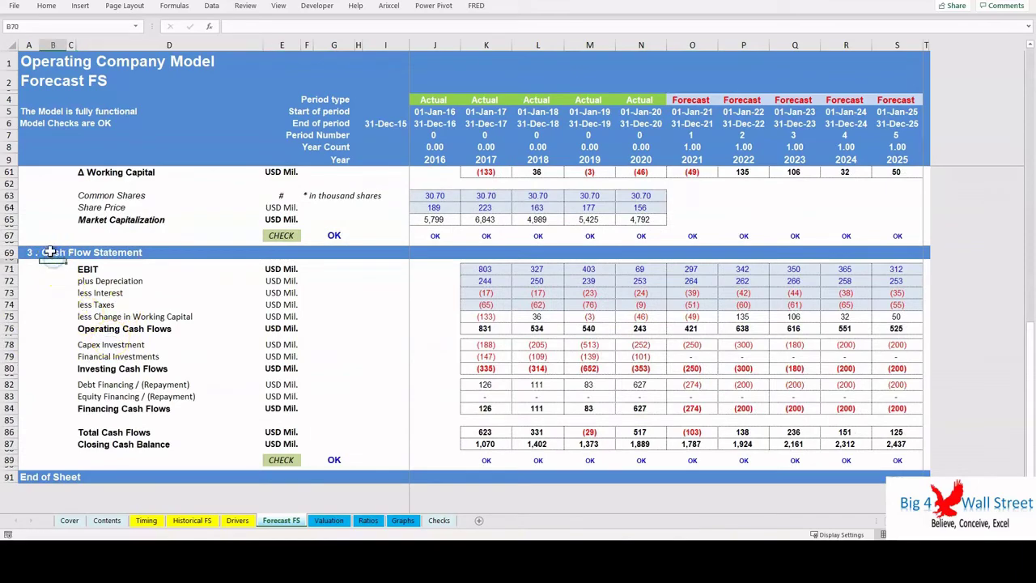
click(50, 252)
scroll(47, 291, up, 15)
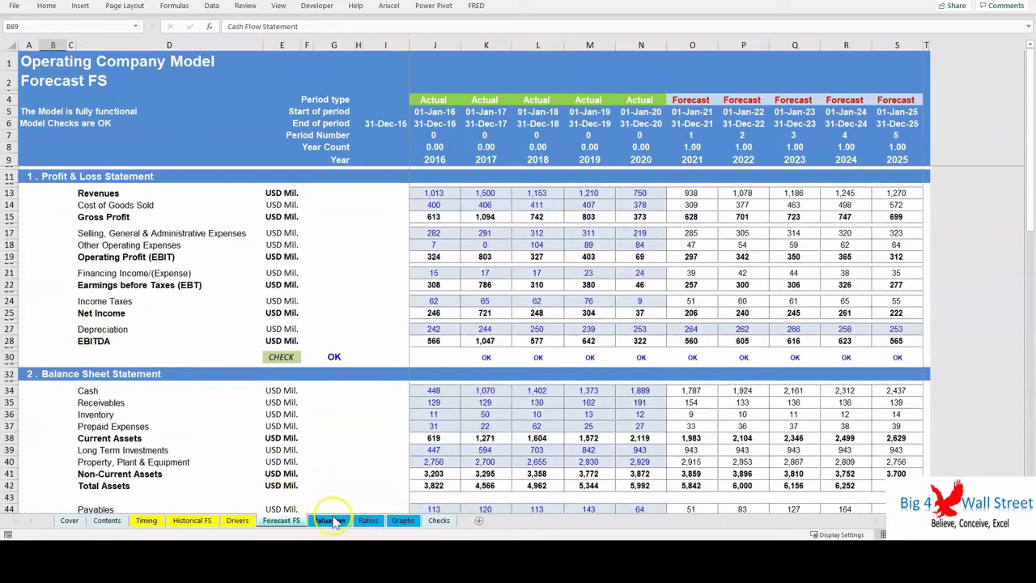
Open the Valuation sheet and examine the assumptions and Free Cash Flows to the Firm, including Enterprise Value and Equity Value.
click(329, 521)
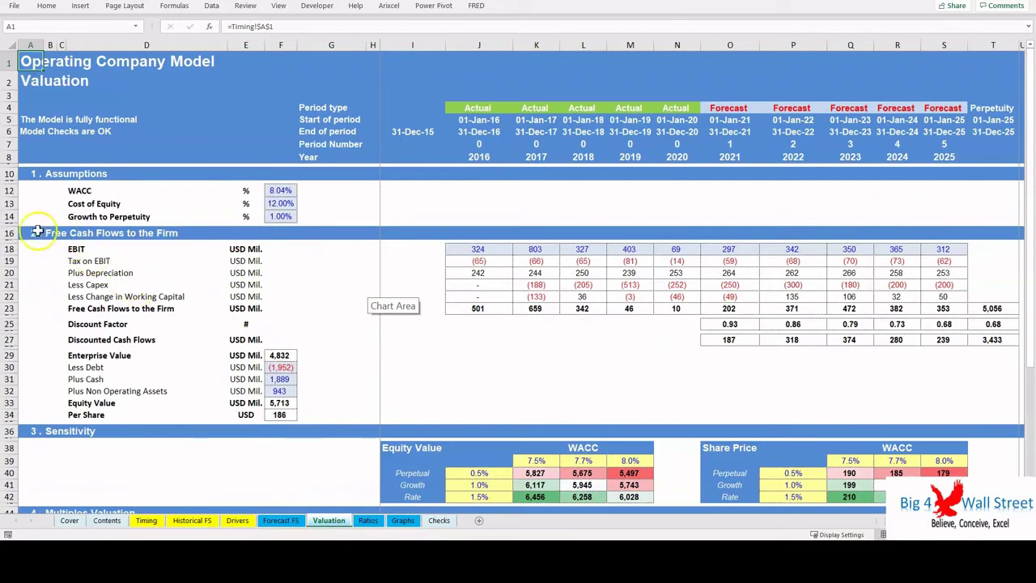
click(94, 359)
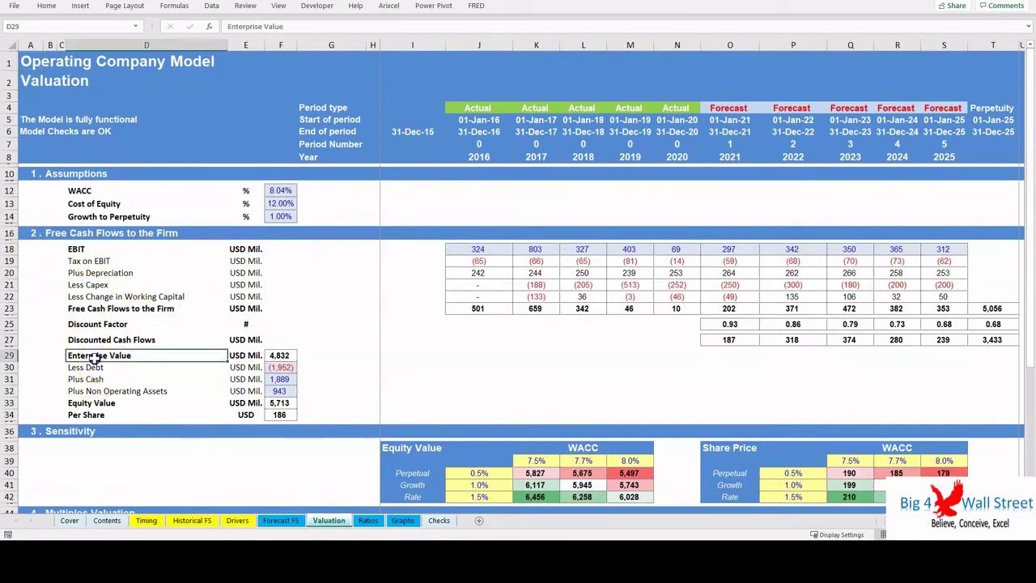
click(107, 402)
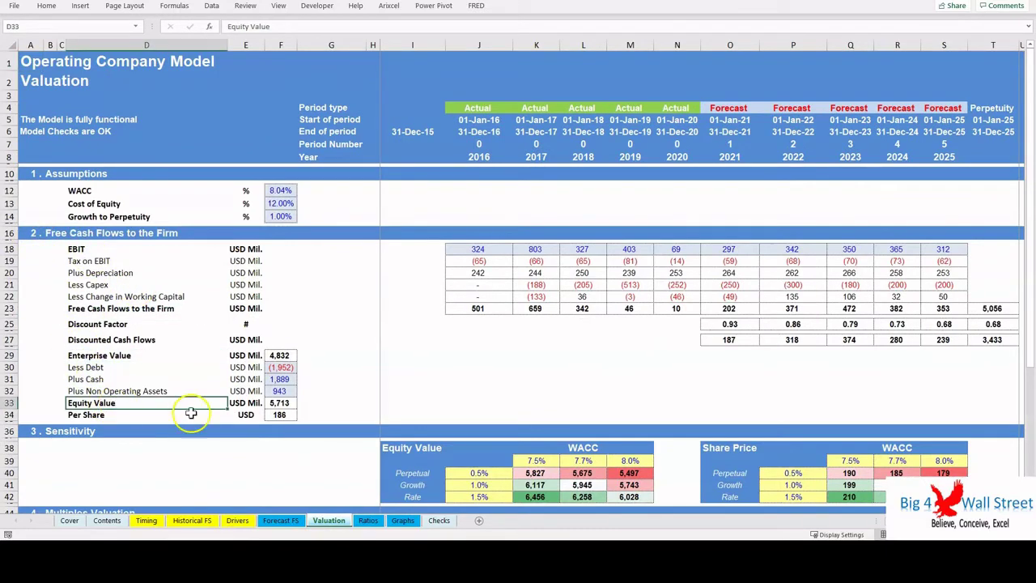
Examine the Equity Value and Share Price sensitivity tables, including their WACC and perpetual growth rate inputs.
scroll(191, 413, down, 5)
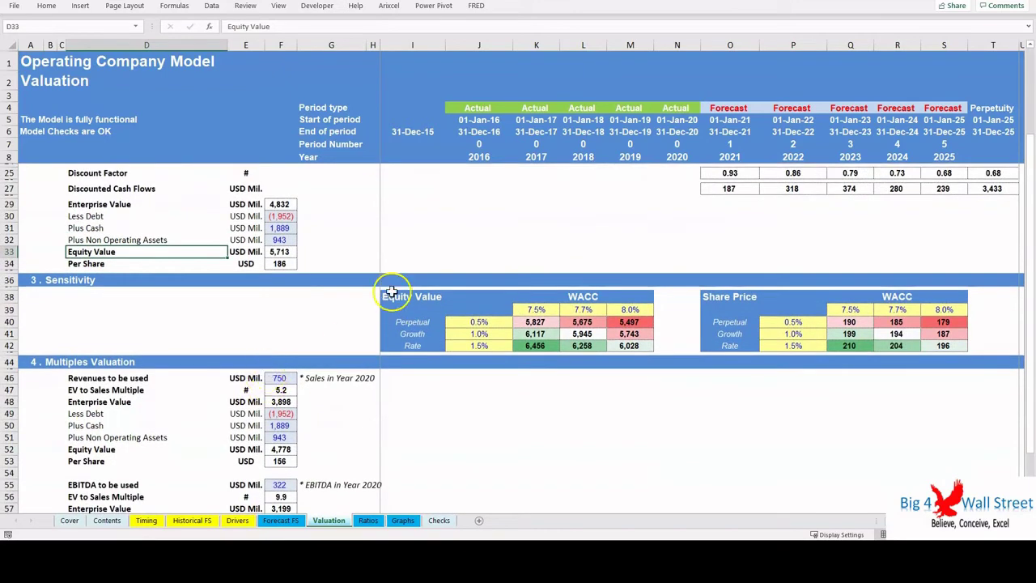
drag(392, 293, 943, 347)
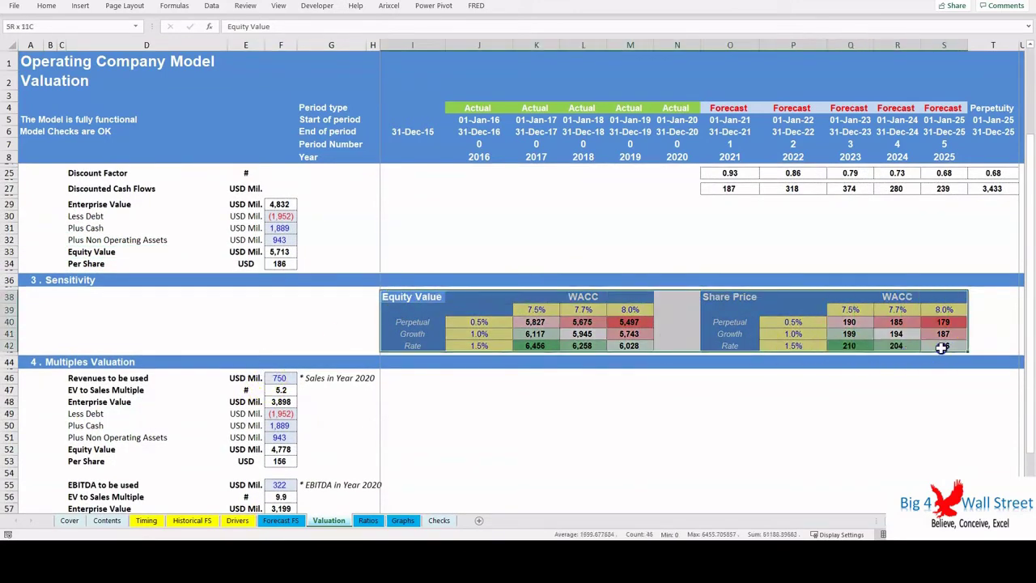
click(154, 325)
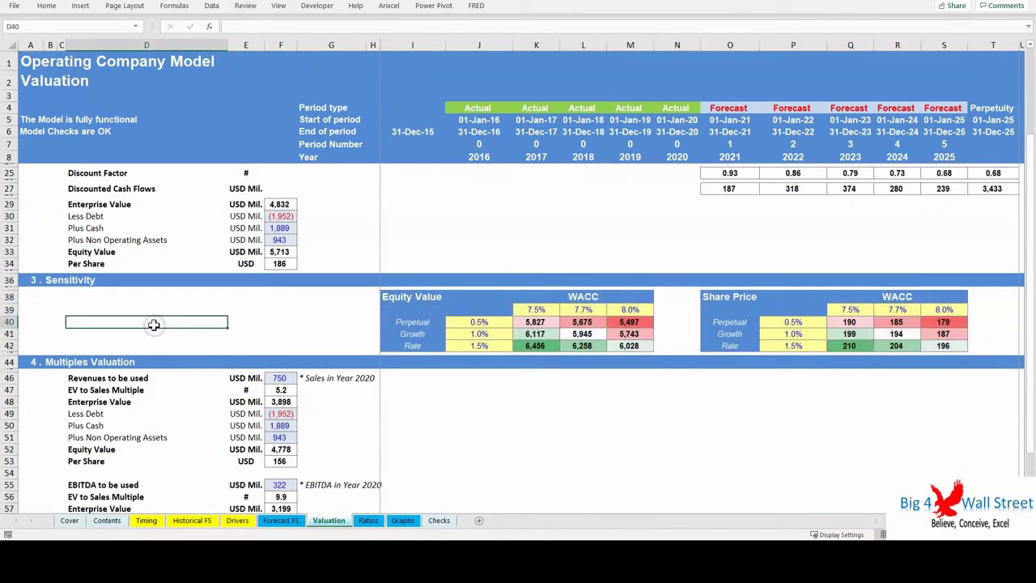
click(489, 321)
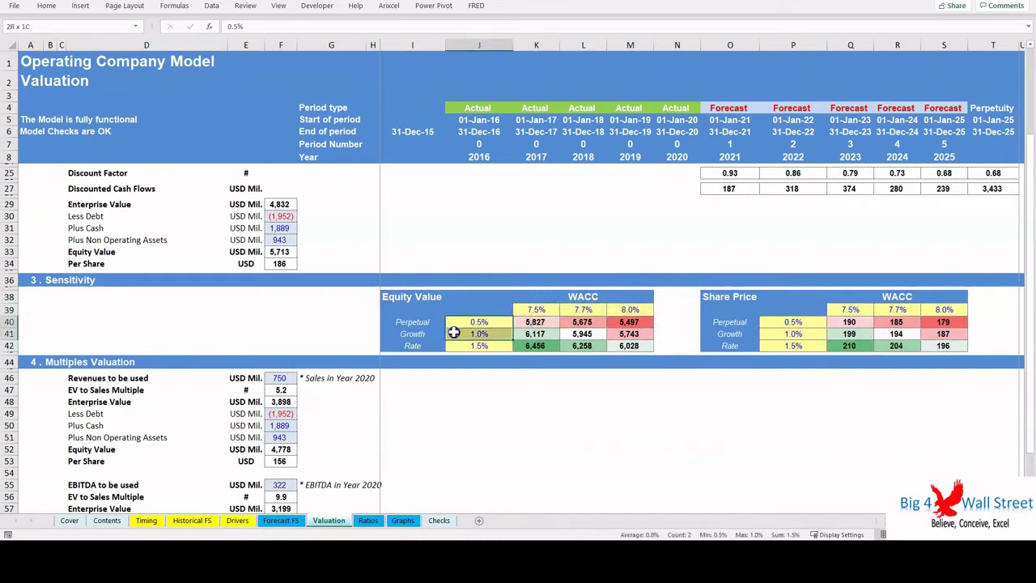
click(134, 324)
Highlight the revenue-based and EBITDA-based calculations in the Multiples Valuation section to review them.
scroll(167, 333, down, 3)
scroll(167, 333, down, 3)
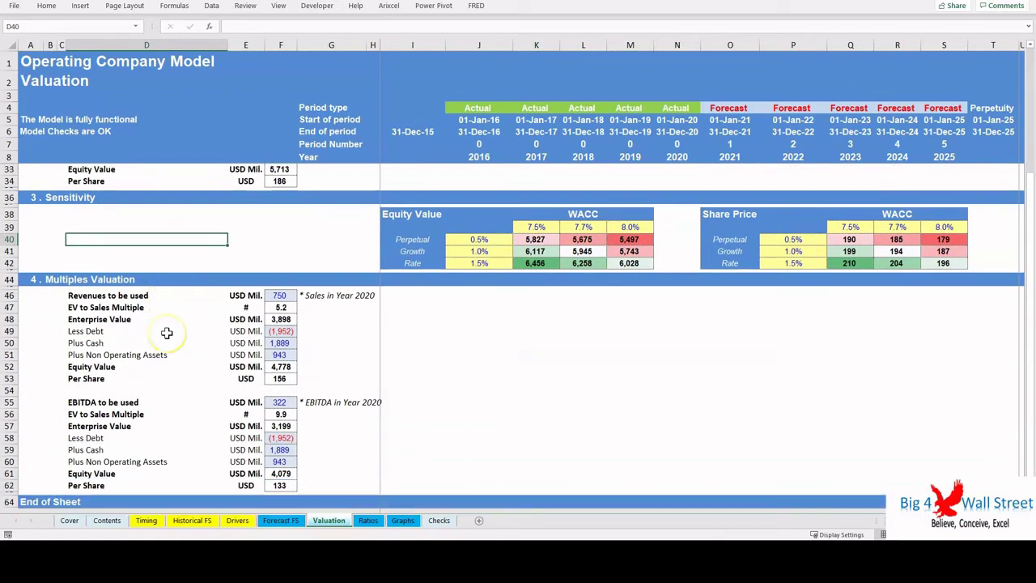
drag(64, 268, 356, 451)
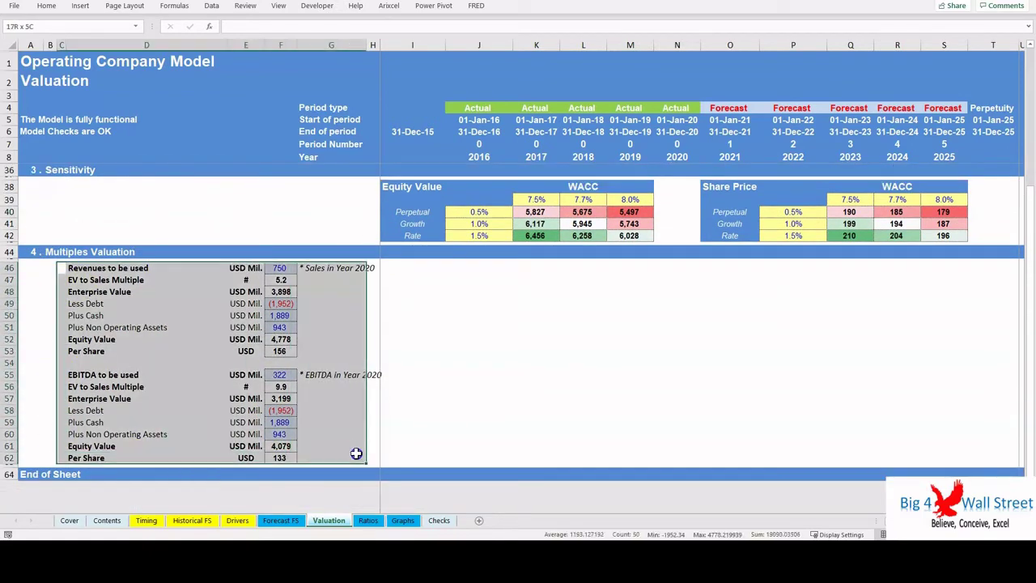
click(63, 268)
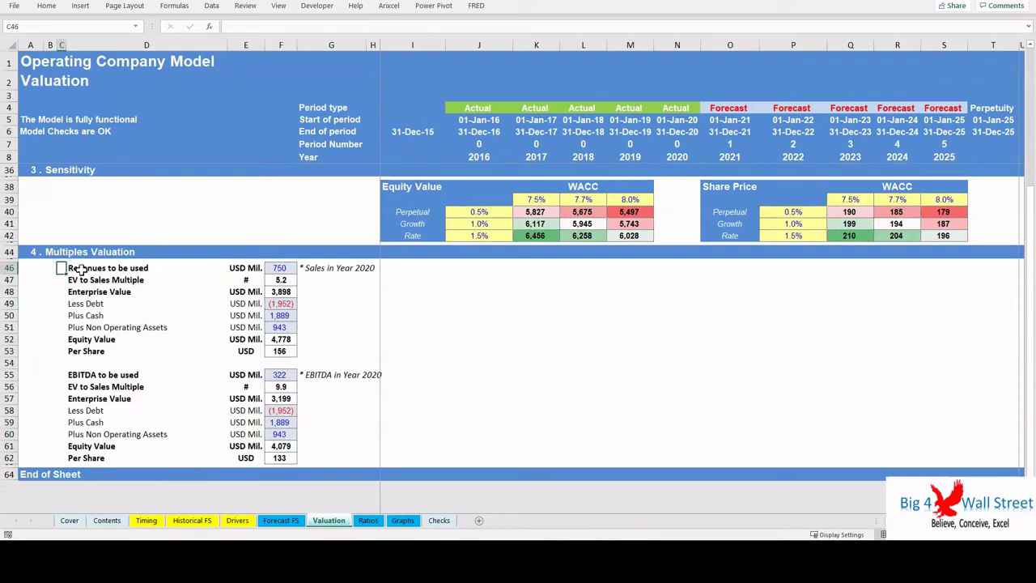
scroll(78, 269, up, 9)
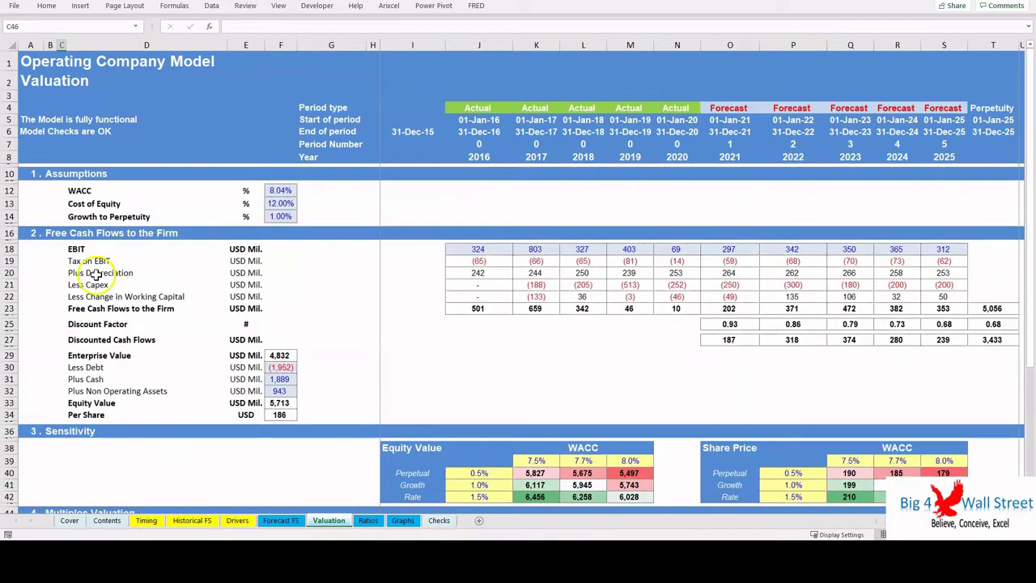
Open the Ratios sheet and examine the Profitability / Return, Financial Strength / Leverage and Dupont / Earning Power sections.
click(368, 521)
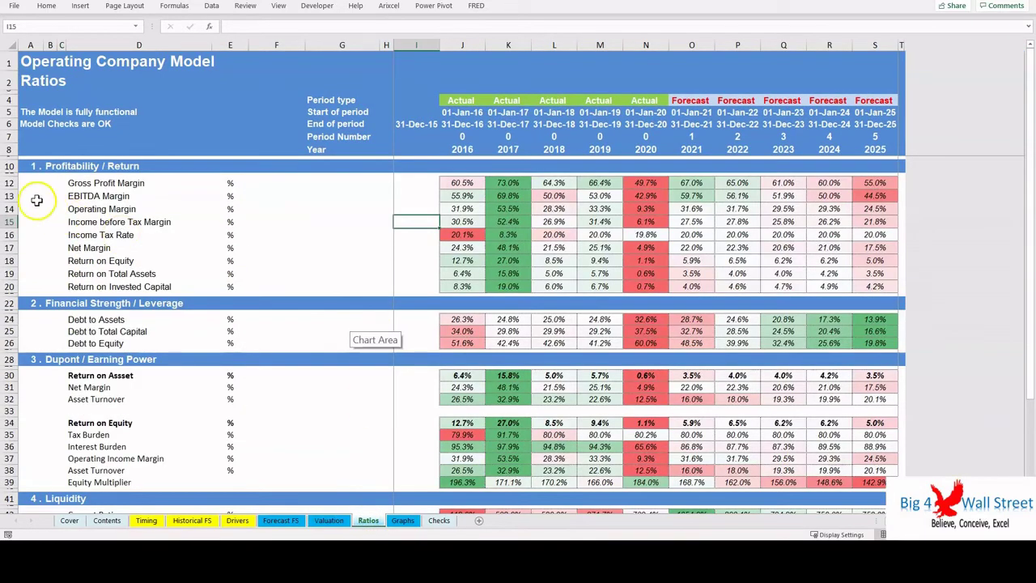
click(33, 303)
scroll(71, 357, down, 5)
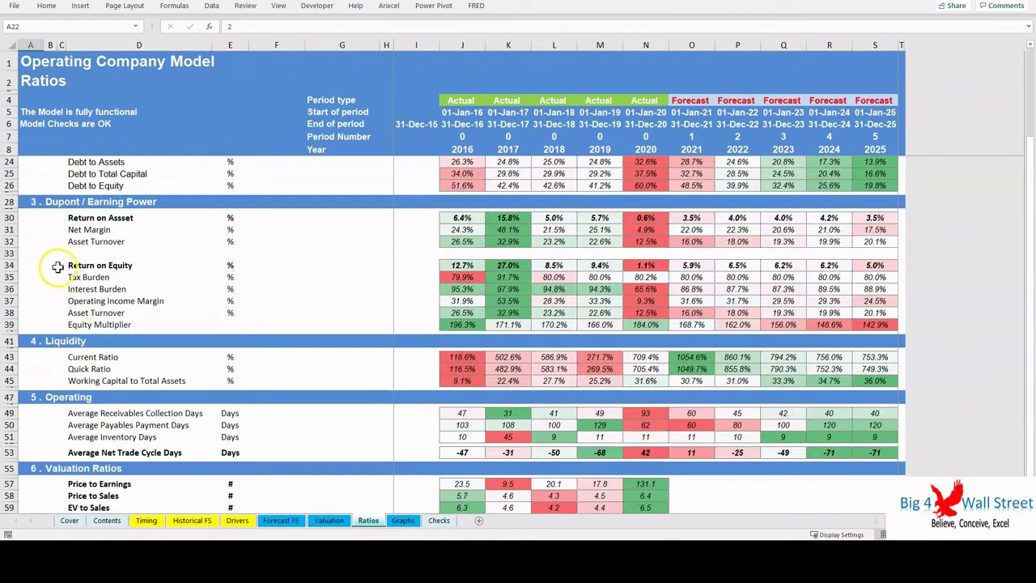
click(32, 201)
scroll(26, 256, down, 4)
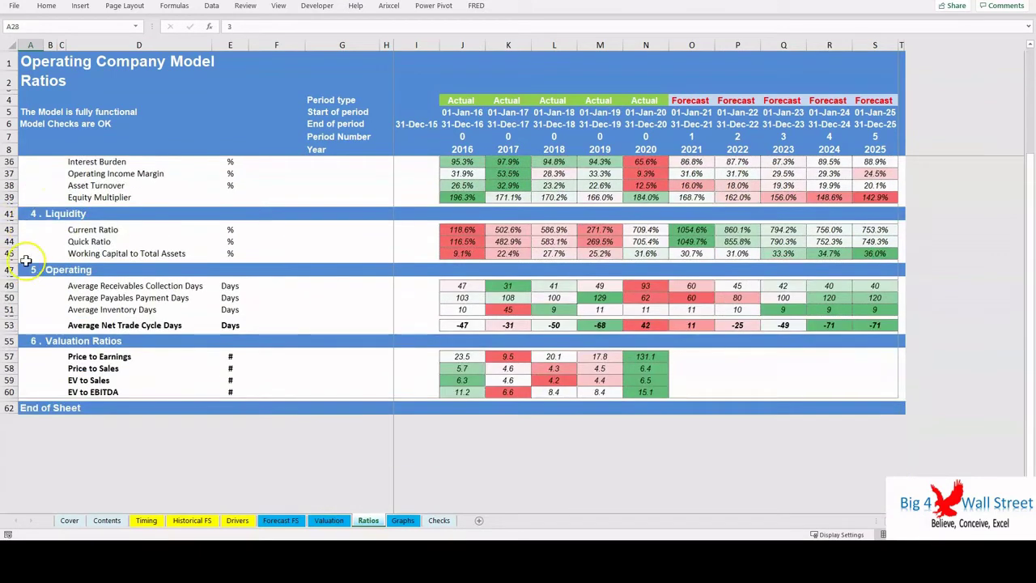
Examine the Liquidity, Operating and Valuation Ratios sections of the Ratios sheet.
click(31, 213)
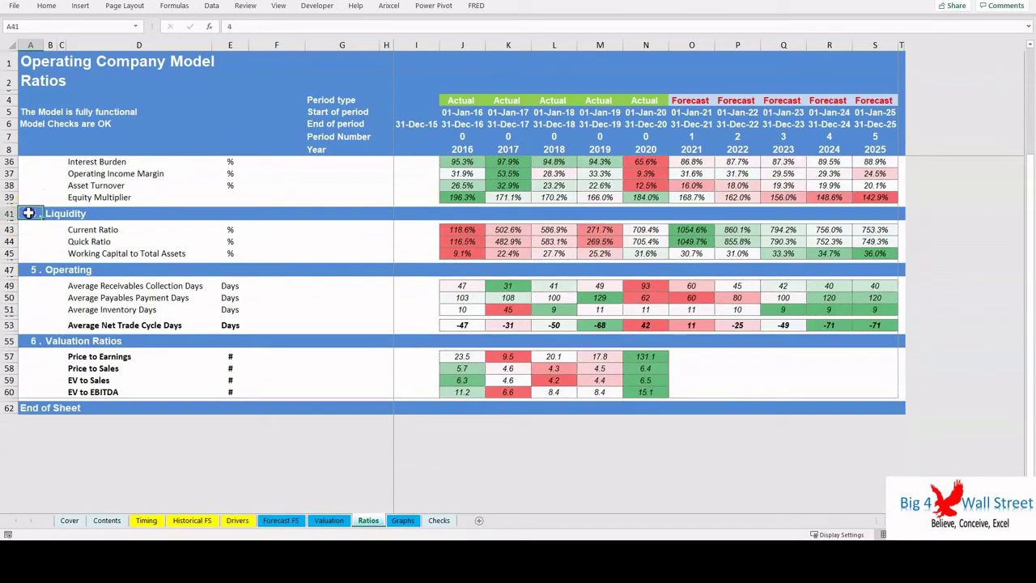
click(24, 268)
click(33, 341)
scroll(51, 270, up, 9)
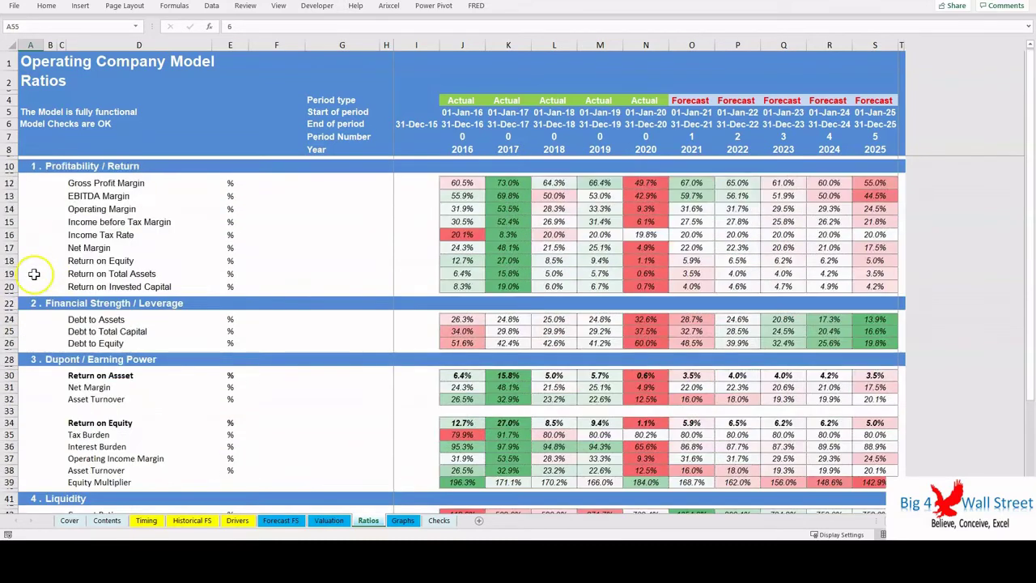
Open the Graphs sheet and review the revenue, cost, gross profit, EBIT, EBITDA and net income charts.
click(405, 522)
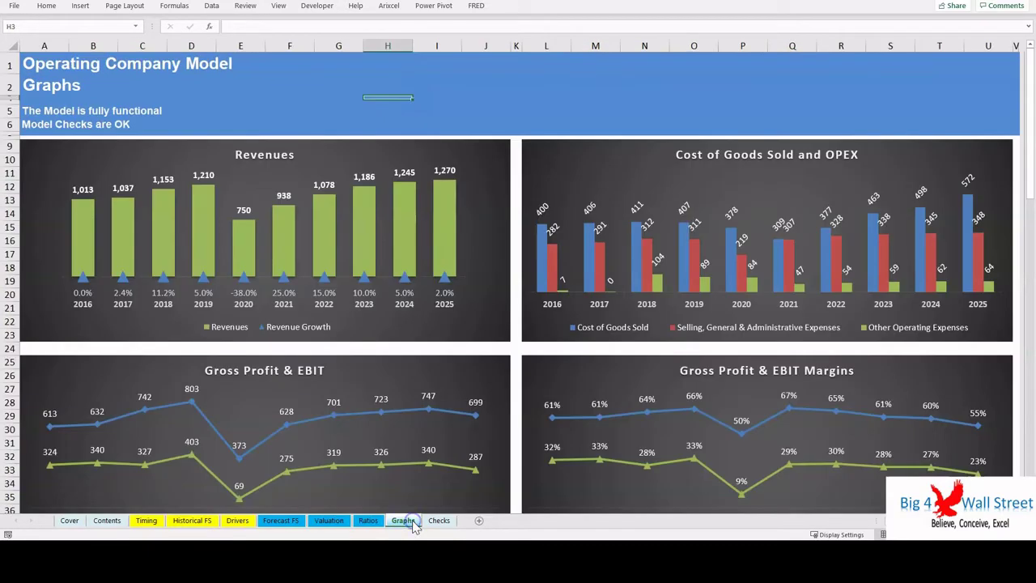
click(494, 97)
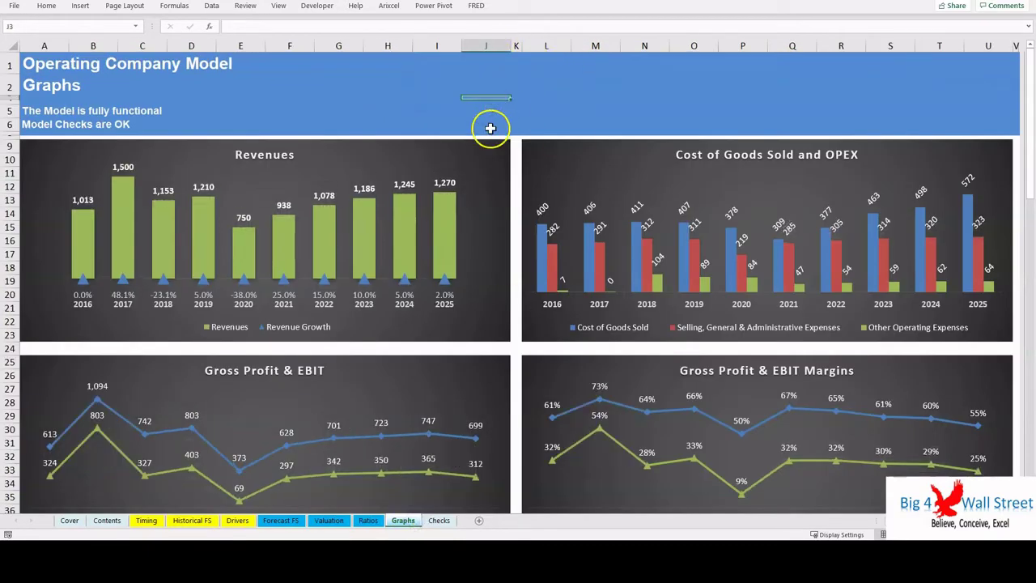
scroll(491, 129, down, 6)
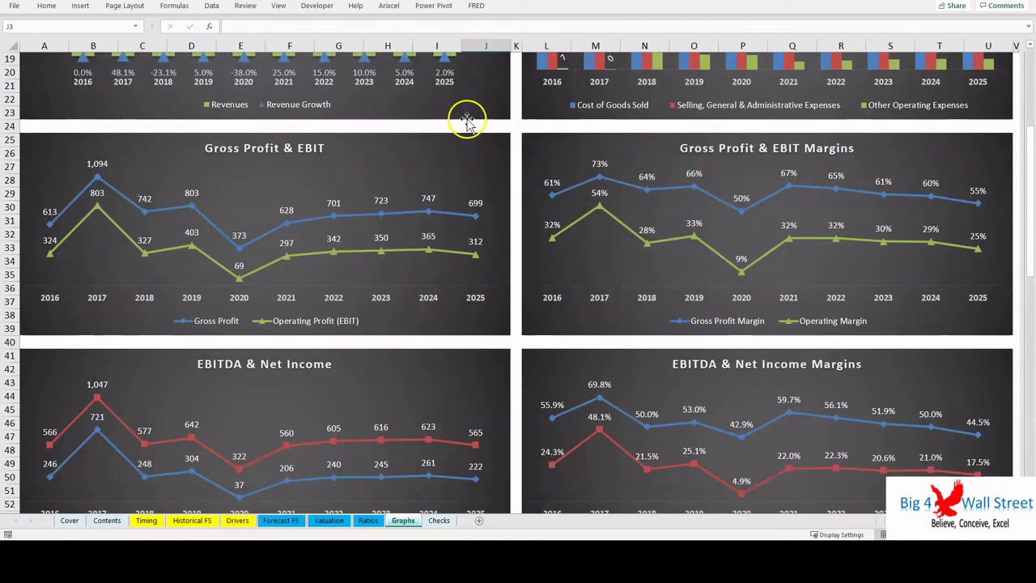
scroll(486, 122, down, 2)
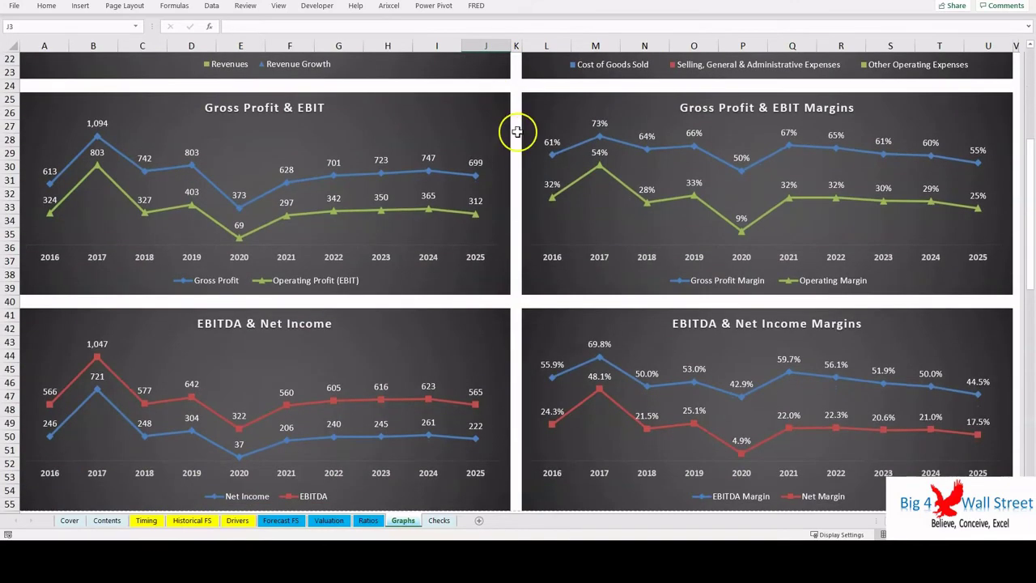
click(516, 128)
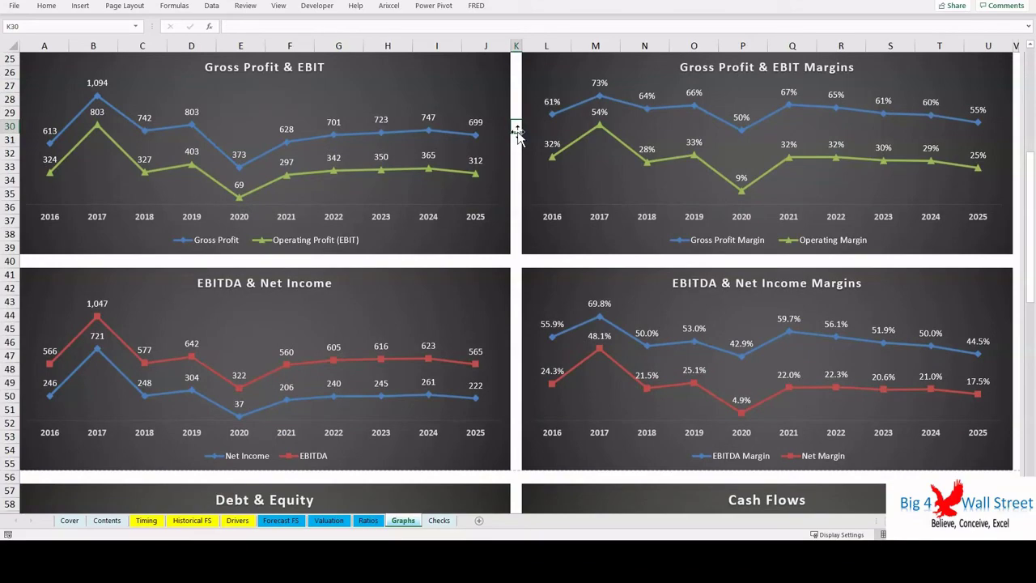
Review the debt and equity, cash flow, DCF and multiples, and equity value charts down to the end of the sheet.
scroll(517, 132, down, 4)
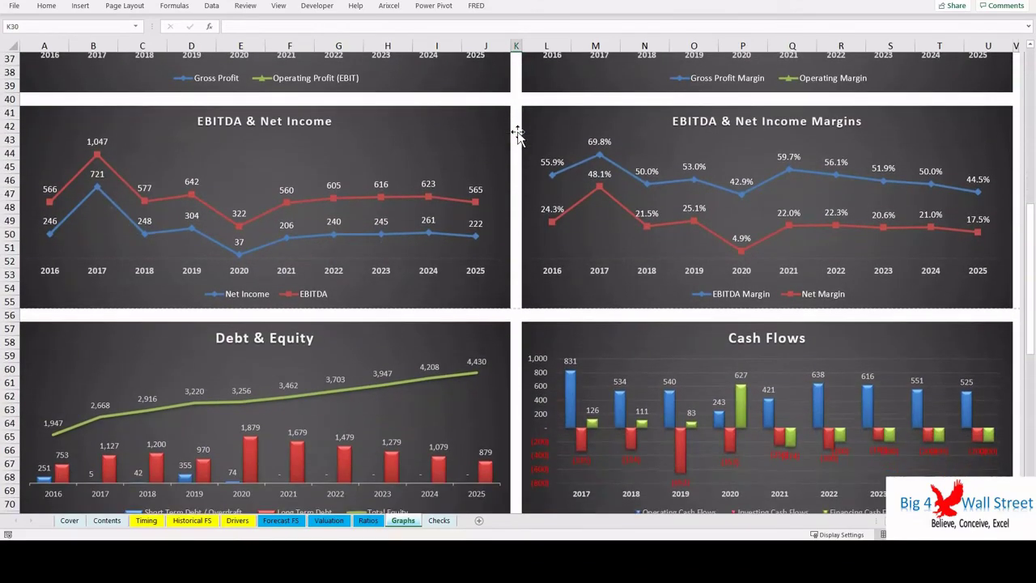
scroll(517, 133, down, 10)
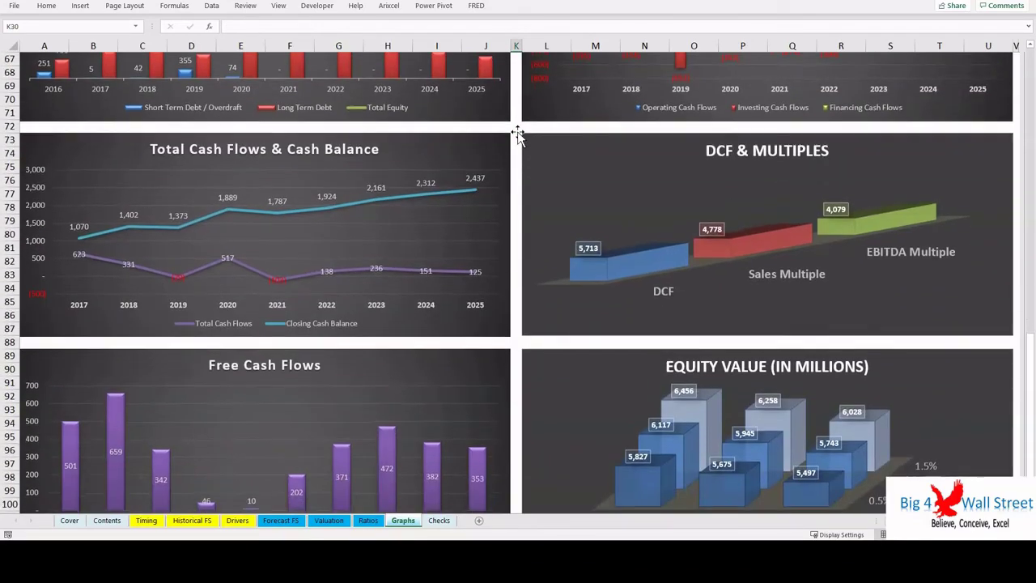
scroll(517, 134, down, 2)
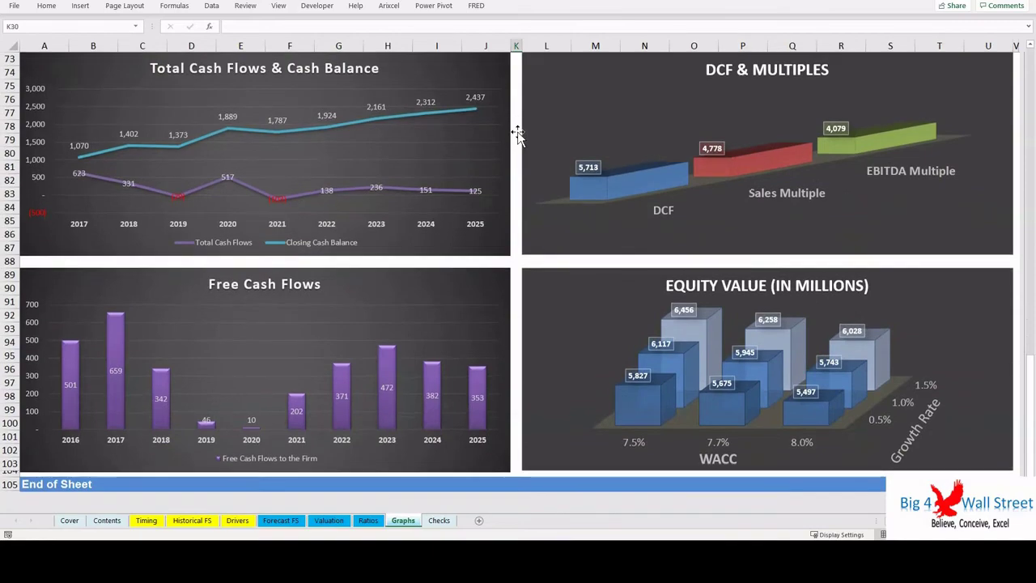
scroll(517, 132, up, 20)
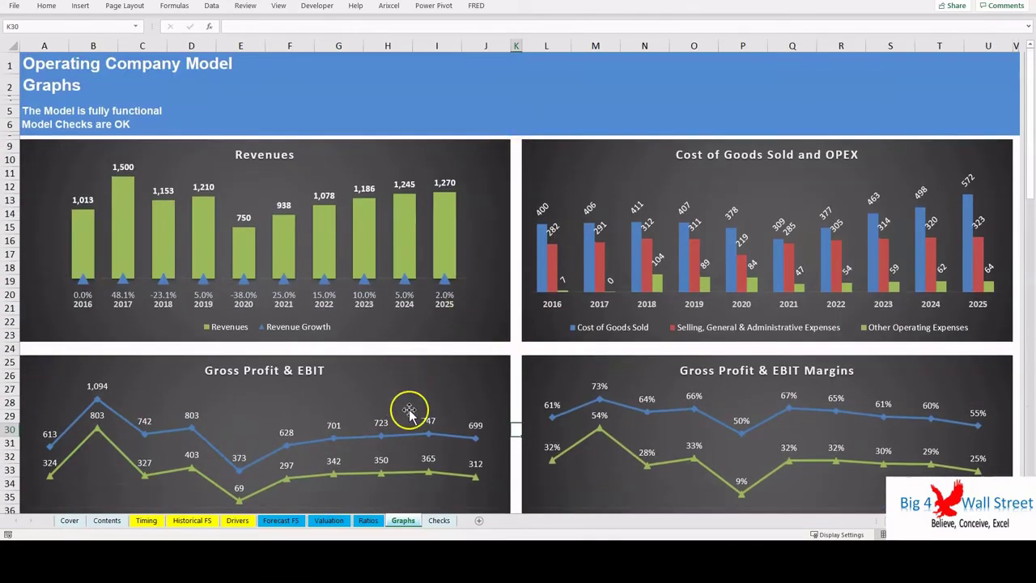
Open the Checks sheet to review the Model Completion Alert and the historical and forecast statement checks.
click(439, 521)
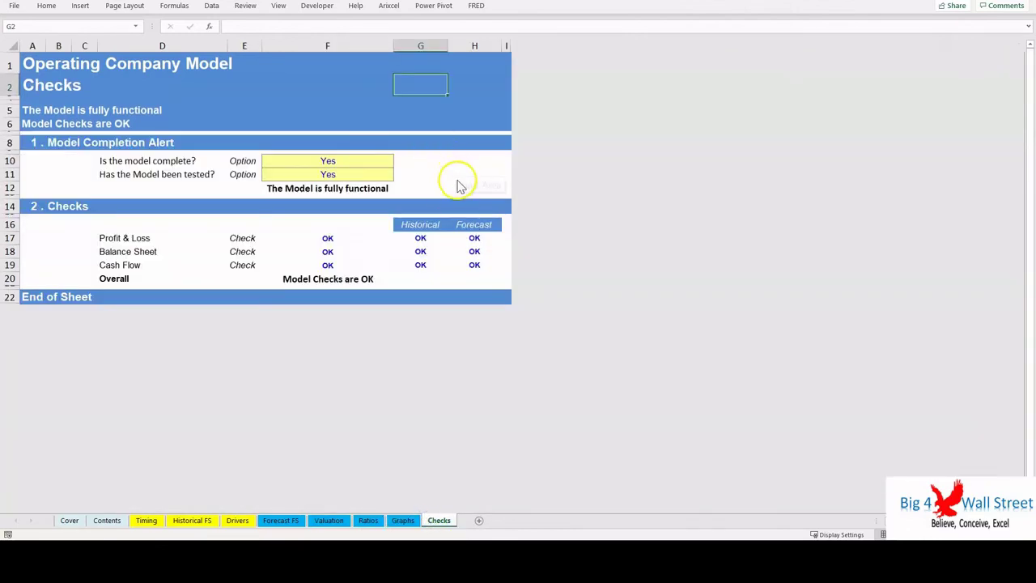
click(458, 178)
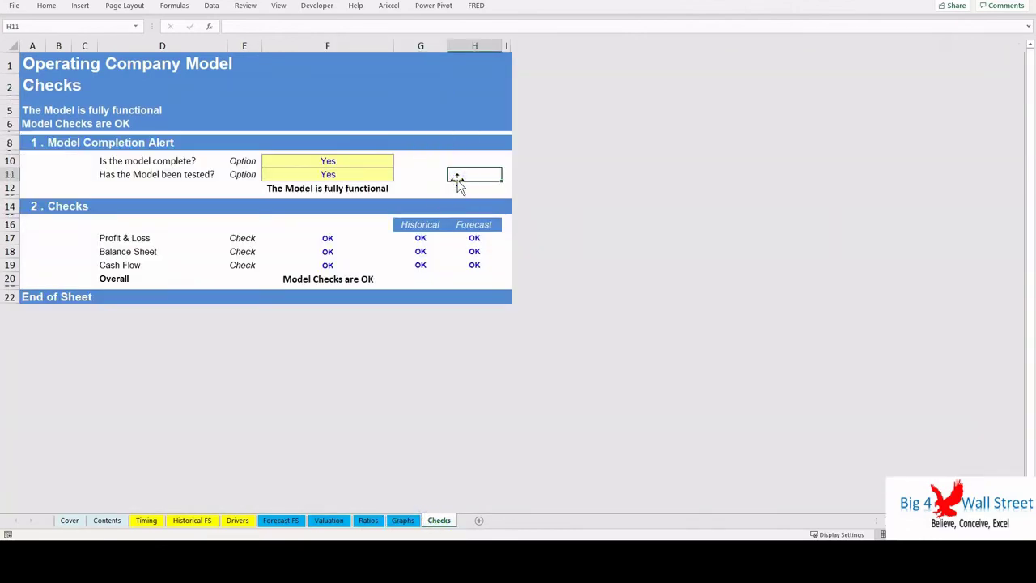